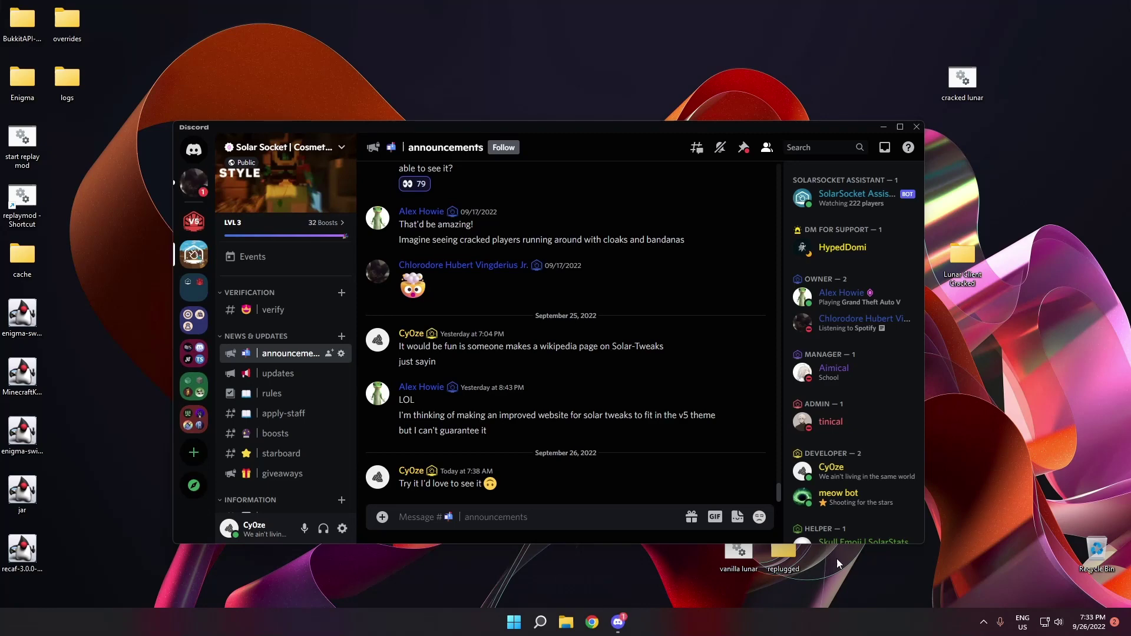
Minimize Discord and launch Solar Tweaks from the app search.
{"action": "left_click", "coordinate": [883, 126]}
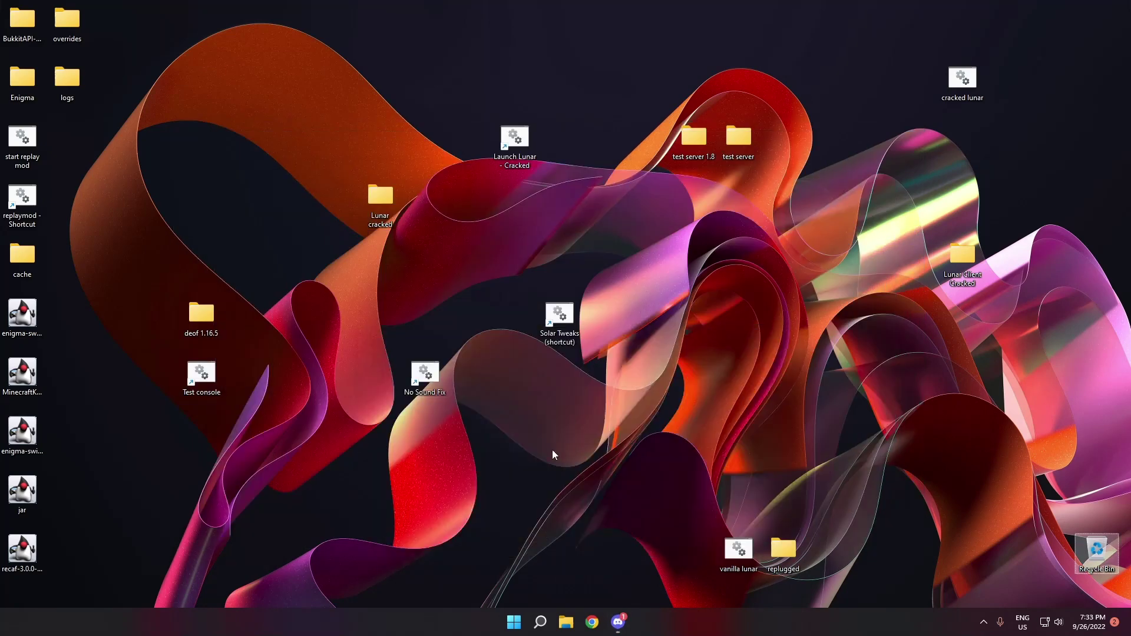
{"action": "key", "text": "super"}
{"action": "left_click", "coordinate": [489, 322]}
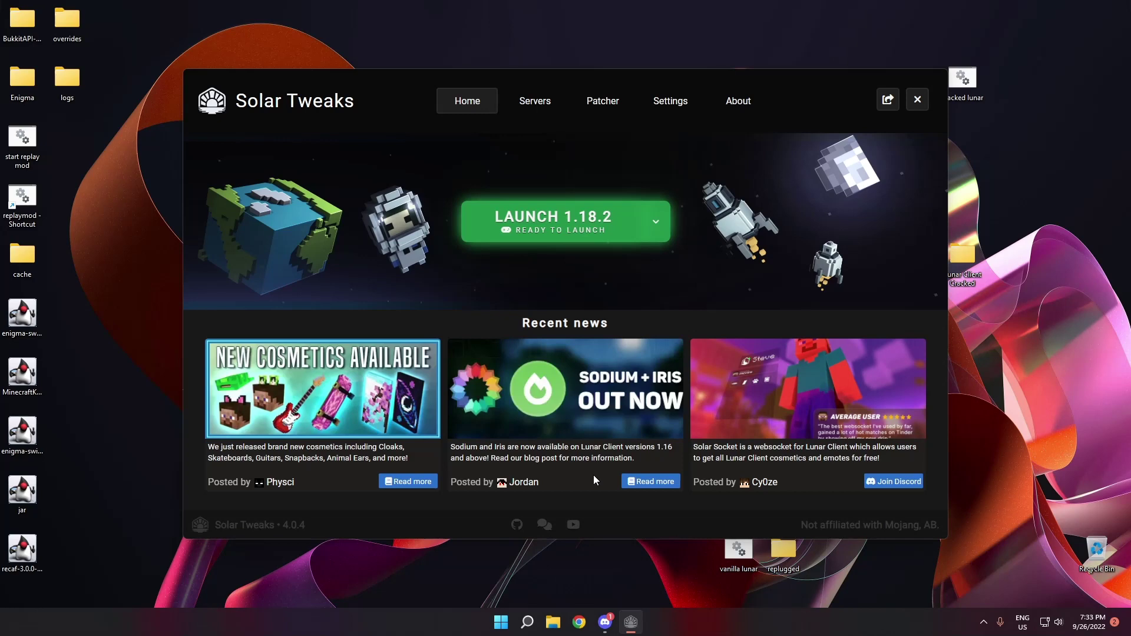
Create a Solar Tweaks desktop shortcut with version 1.18.2.
{"action": "left_click", "coordinate": [889, 99]}
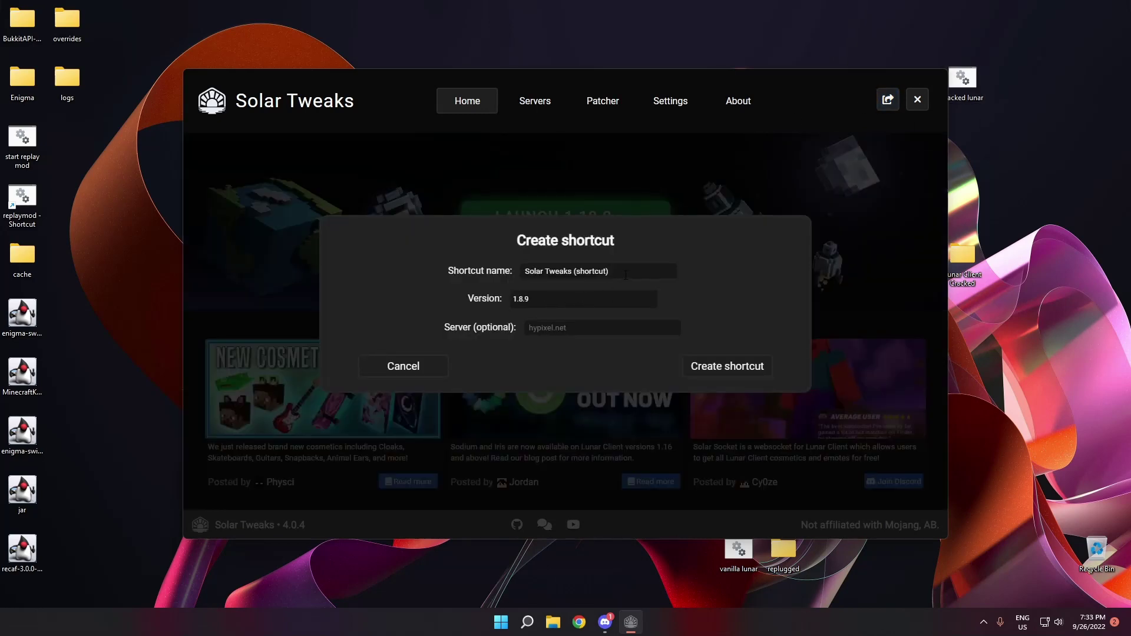
{"action": "left_click_drag", "start_coordinate": [626, 273], "coordinate": [490, 310]}
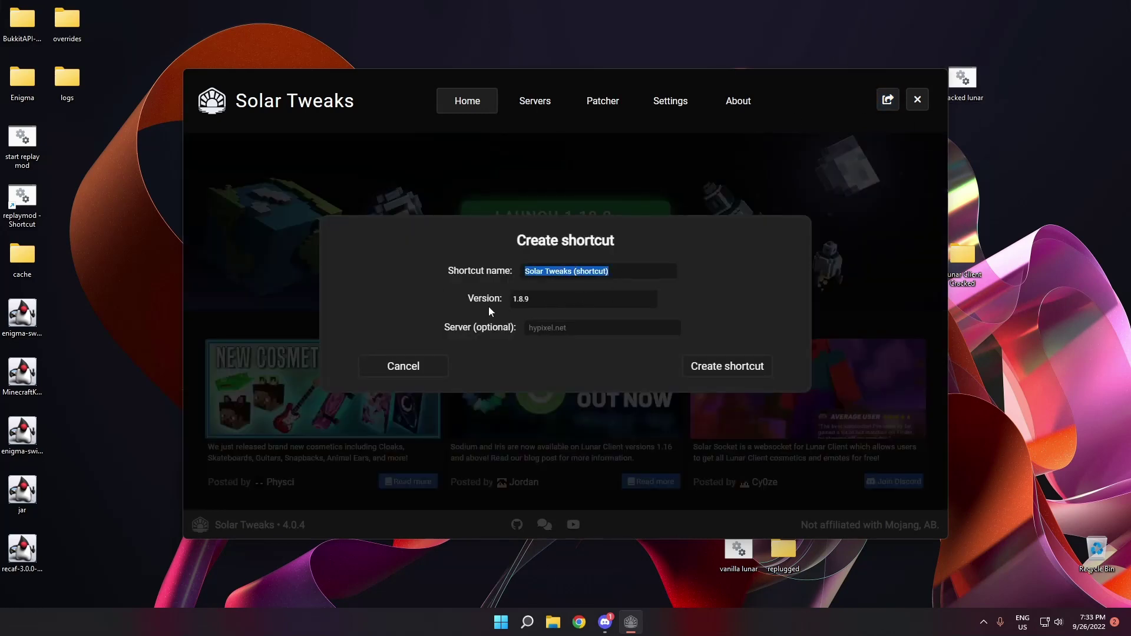
{"action": "left_click", "coordinate": [545, 298]}
{"action": "left_click", "coordinate": [544, 340]}
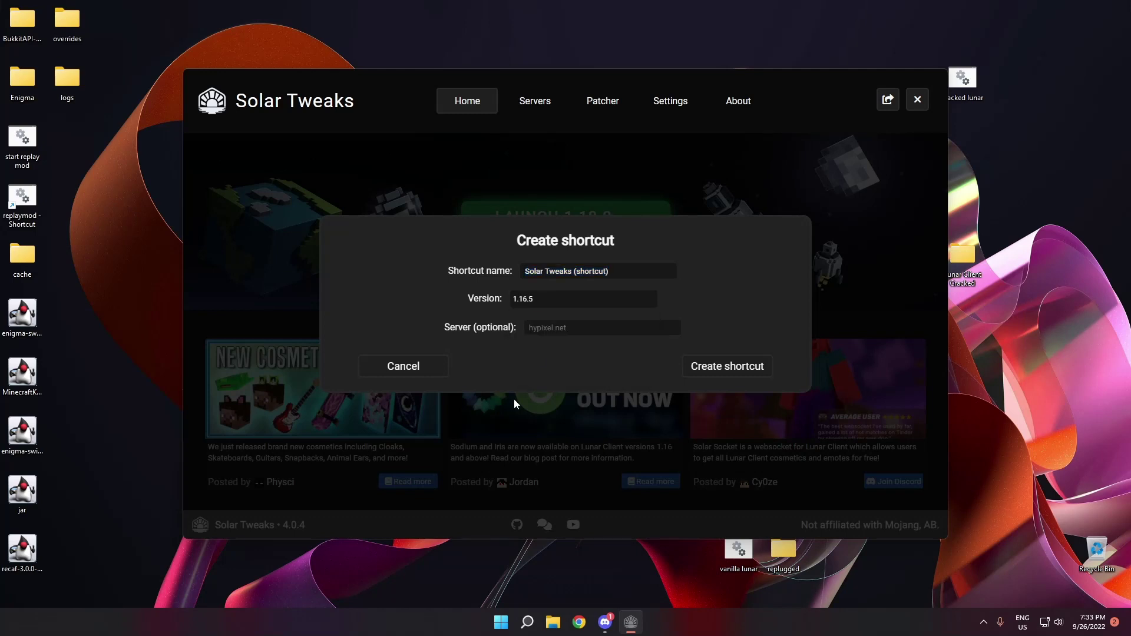
{"action": "left_click", "coordinate": [533, 299]}
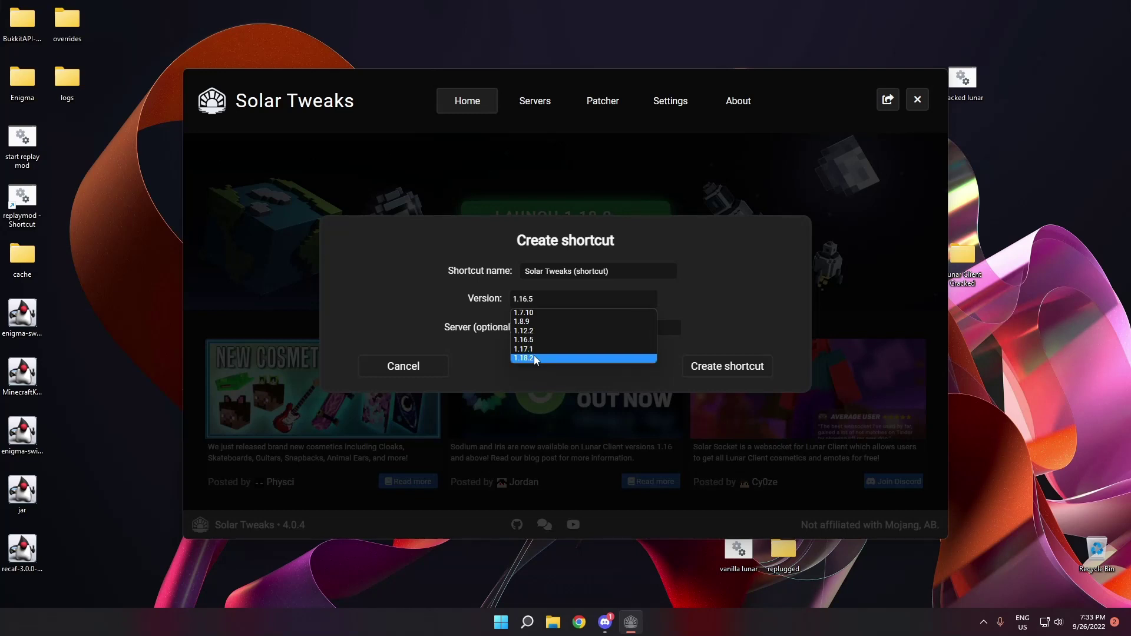
{"action": "left_click", "coordinate": [535, 358]}
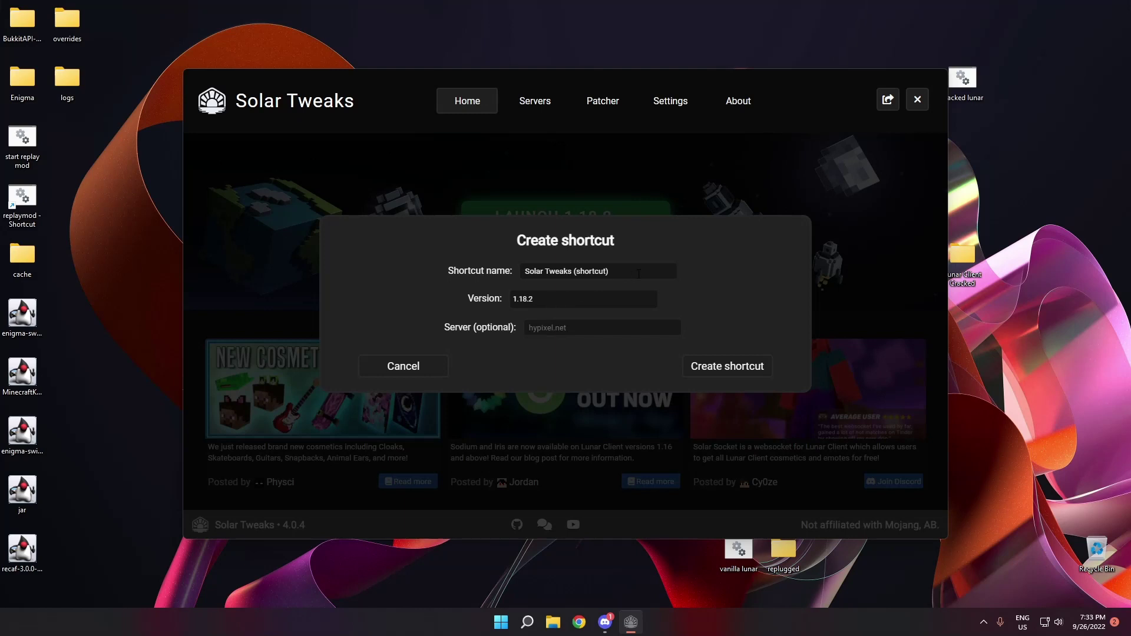
{"action": "left_click_drag", "start_coordinate": [639, 274], "coordinate": [460, 280]}
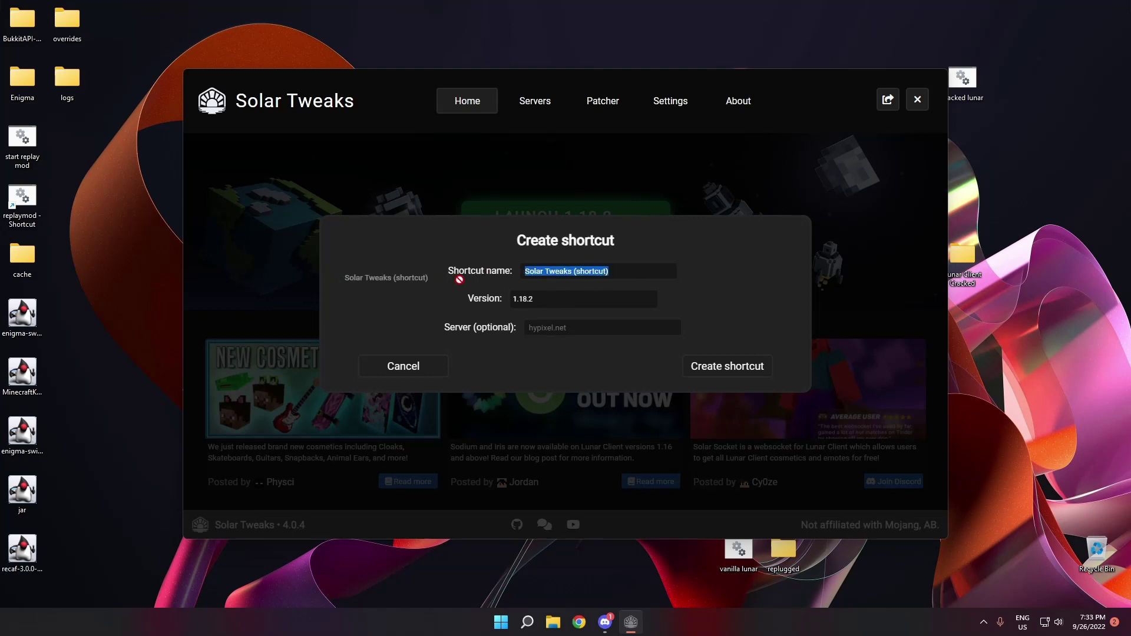
{"action": "left_click", "coordinate": [735, 370]}
Open the Solar Tweaks (shortcut) launch script in Notepad through the shortcut's Edit option.
{"action": "left_click", "coordinate": [918, 99]}
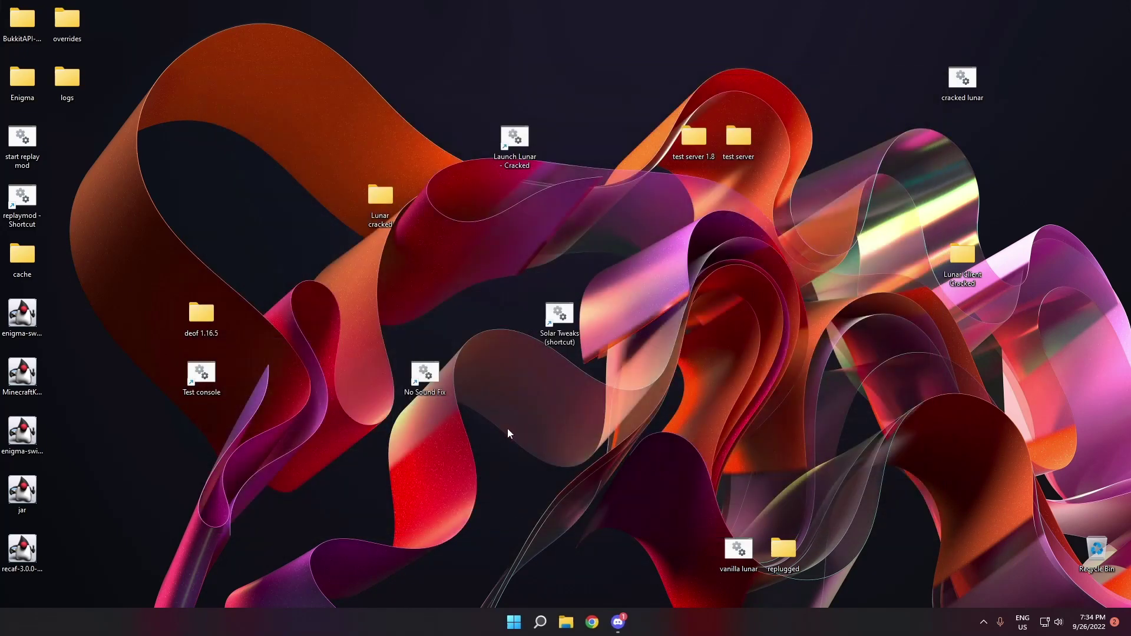
{"action": "right_click", "coordinate": [563, 323]}
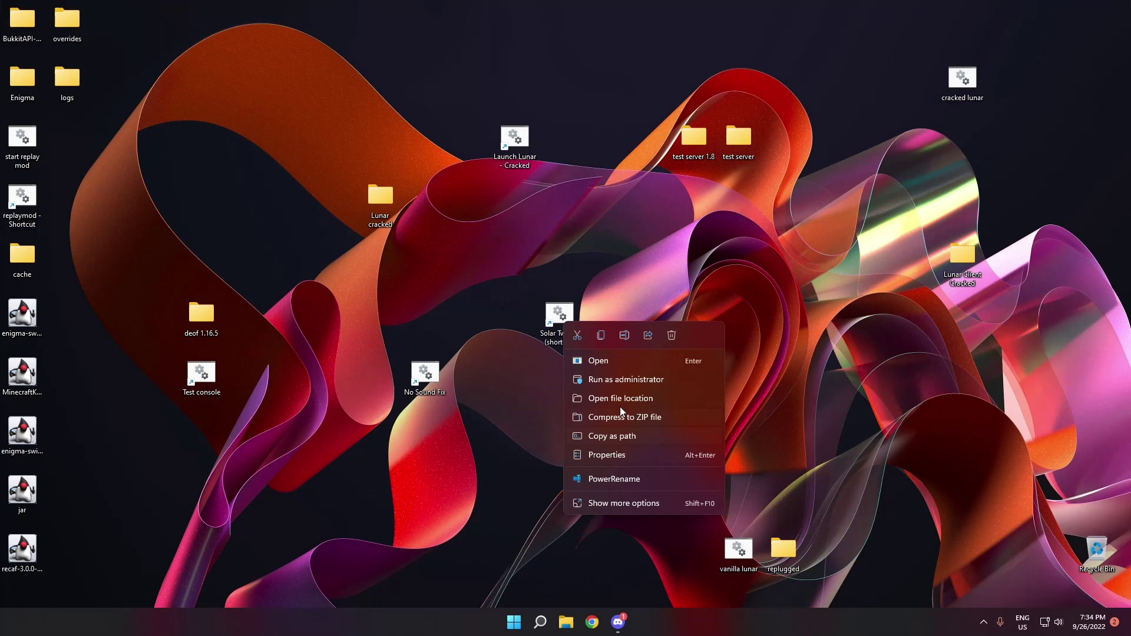
{"action": "left_click", "coordinate": [623, 504]}
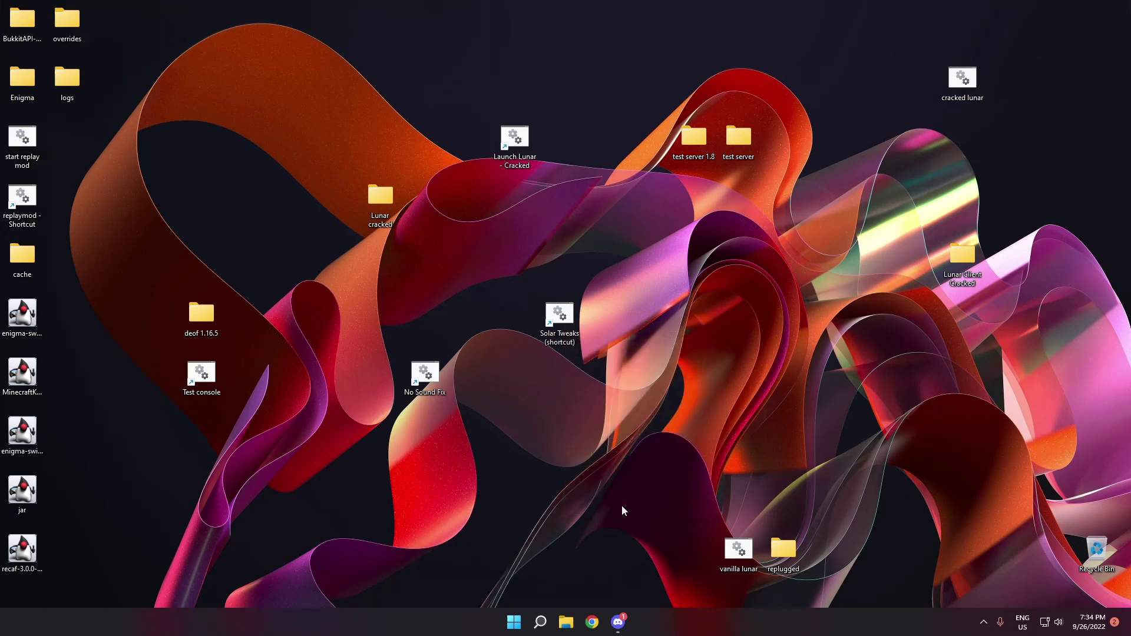
{"action": "right_click", "coordinate": [560, 317]}
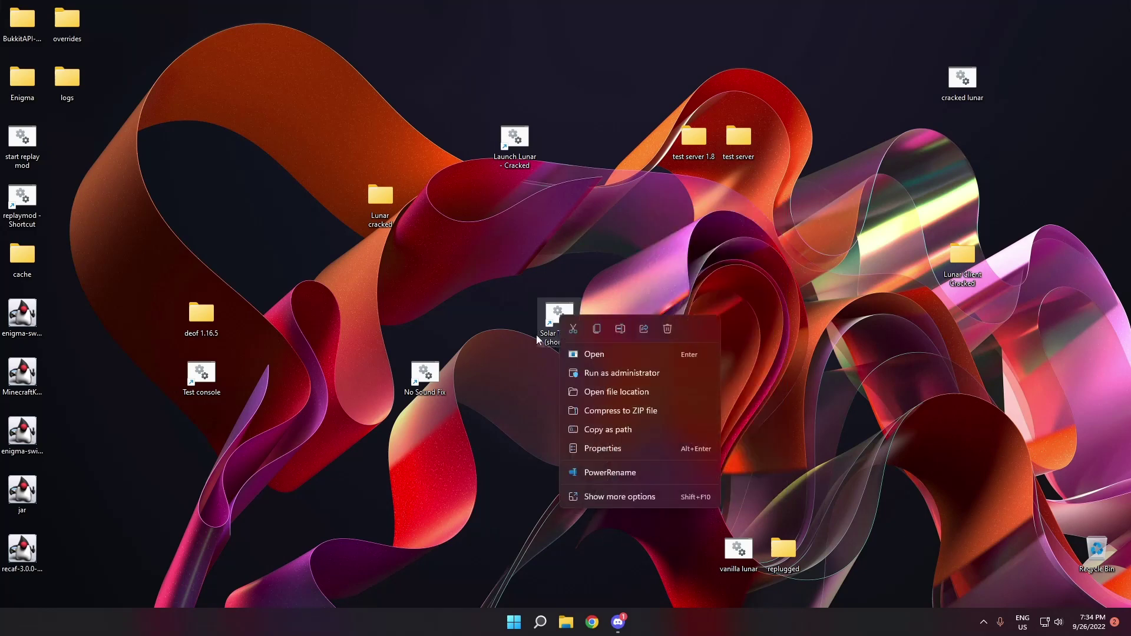
{"action": "left_click", "coordinate": [612, 498]}
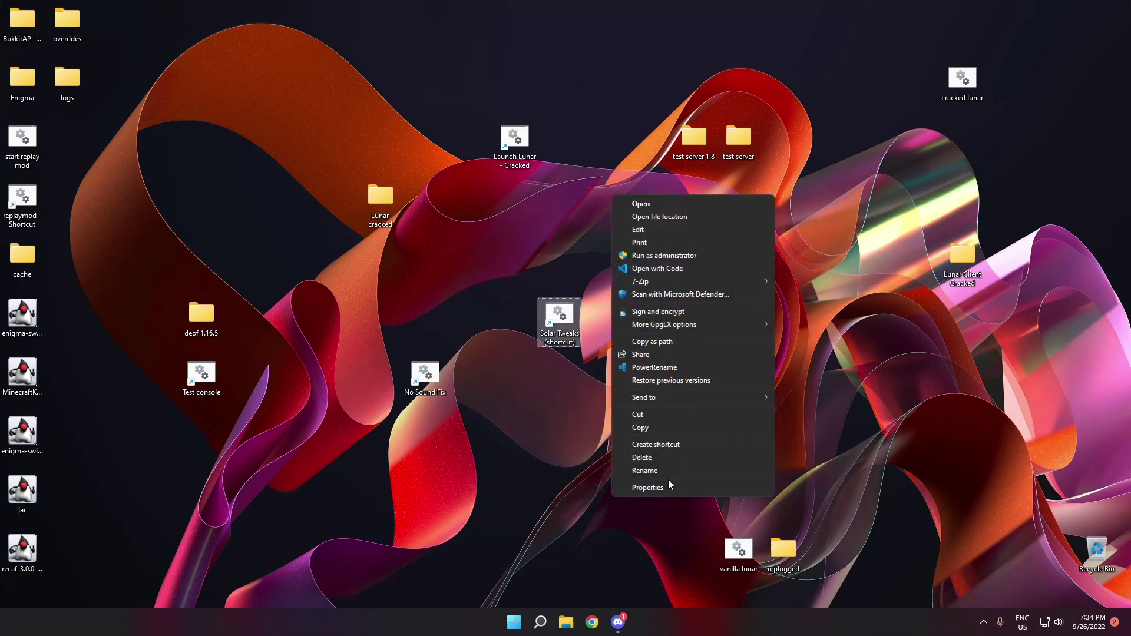
{"action": "left_click", "coordinate": [664, 230]}
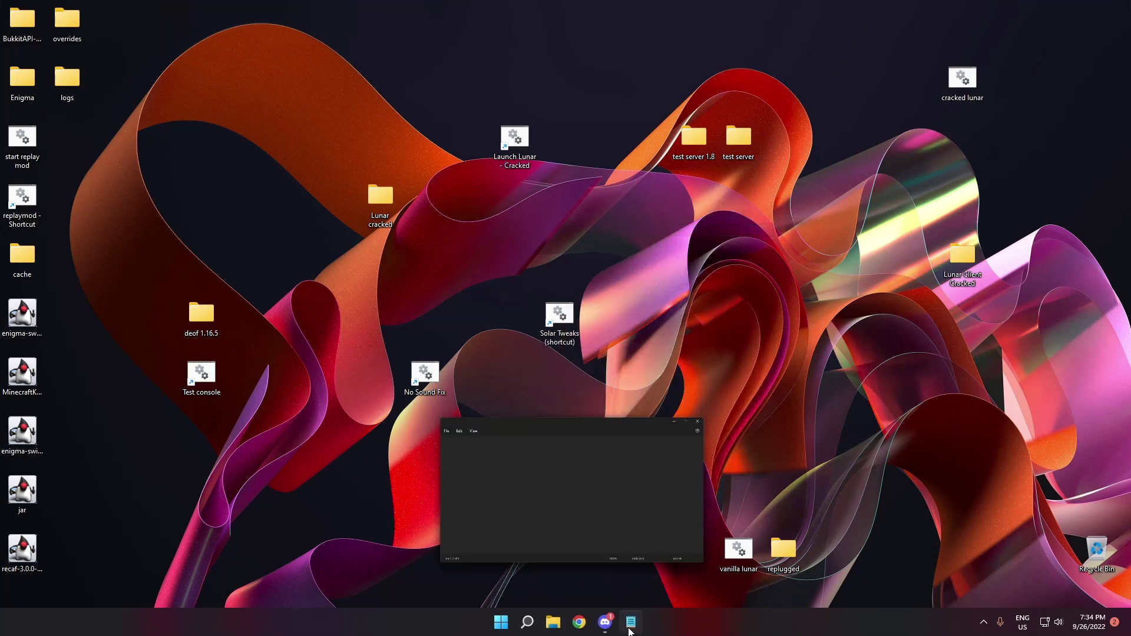
Search the wrapper-1.18.2-null script for 'asset' and select the --assetIndex argument.
{"action": "mouse_move", "coordinate": [385, 203]}
{"action": "left_mouse_down"}
{"action": "mouse_move", "coordinate": [346, 222]}
{"action": "mouse_move", "coordinate": [389, 197]}
{"action": "left_mouse_up"}
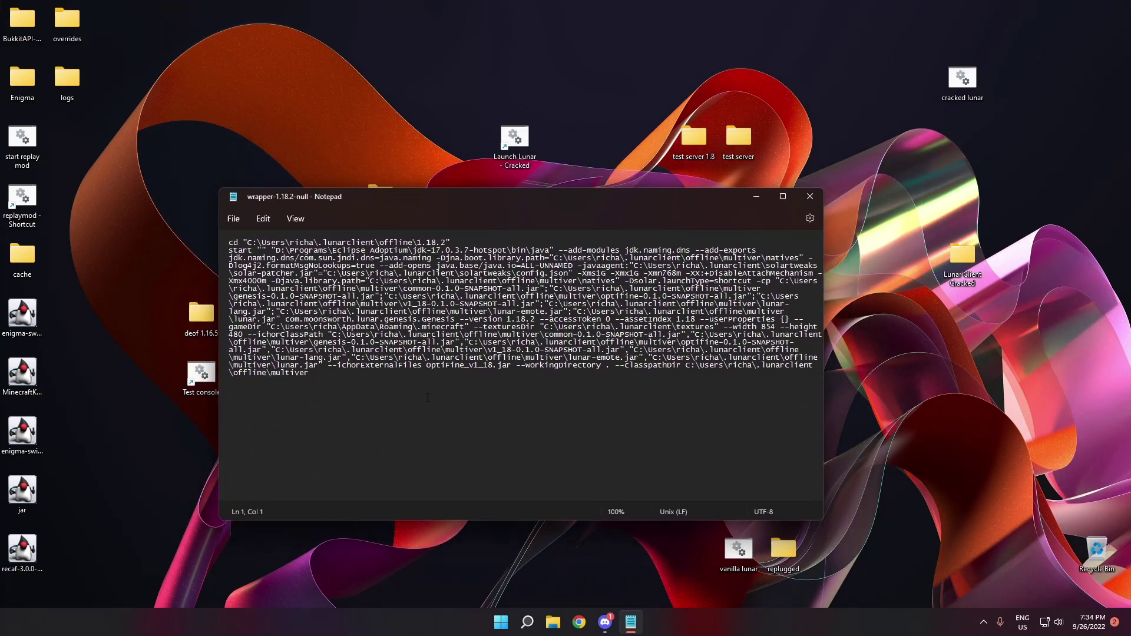
{"action": "left_click_drag", "start_coordinate": [360, 390], "coordinate": [333, 419]}
{"action": "key", "text": "ctrl+f"}
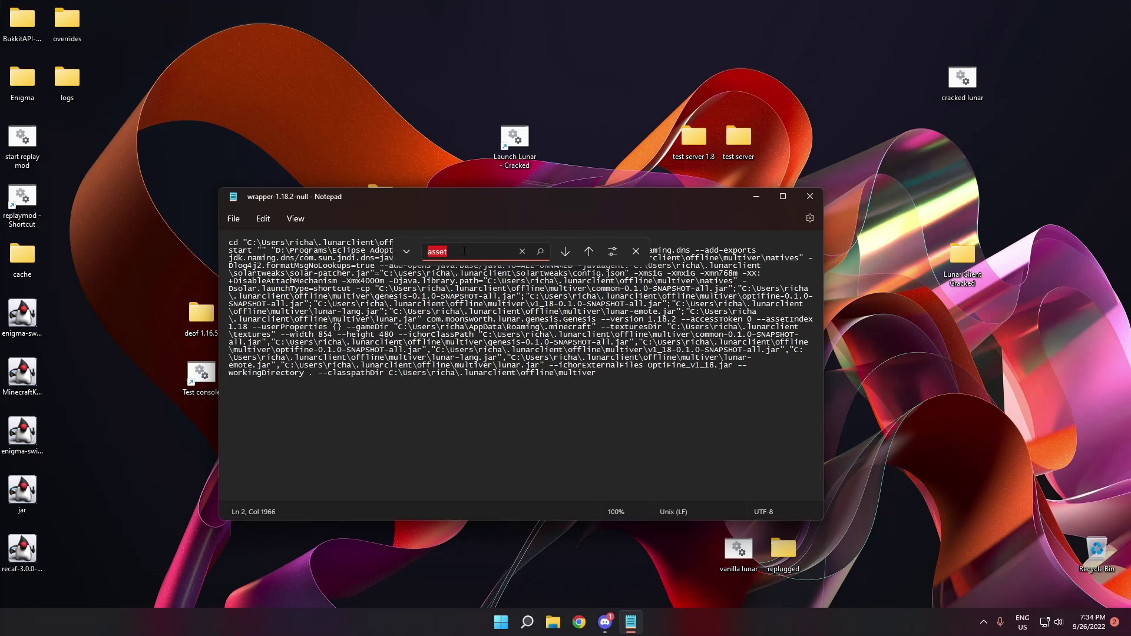
{"action": "left_click", "coordinate": [569, 259]}
{"action": "left_click", "coordinate": [557, 386]}
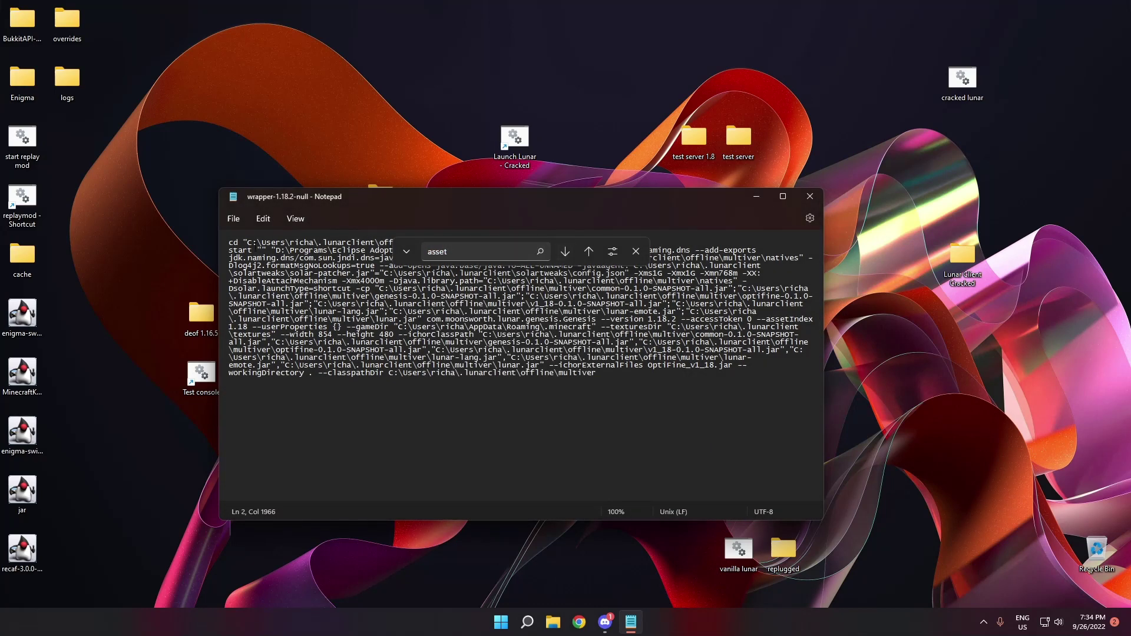
{"action": "key", "text": "ctrl+Home"}
{"action": "left_click", "coordinate": [560, 256]}
{"action": "left_click_drag", "start_coordinate": [757, 319], "coordinate": [812, 322]}
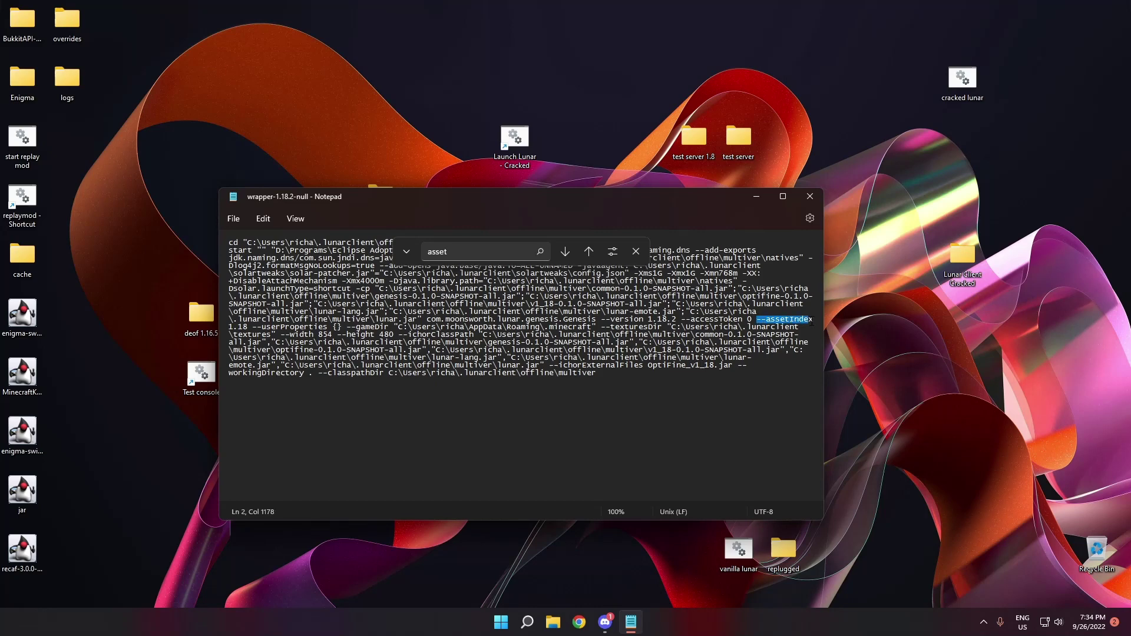
Keep the --assetIndex value at 1.18, removing the added '.2', and save the script.
{"action": "left_click", "coordinate": [636, 251]}
{"action": "left_click_drag", "start_coordinate": [616, 320], "coordinate": [696, 321]}
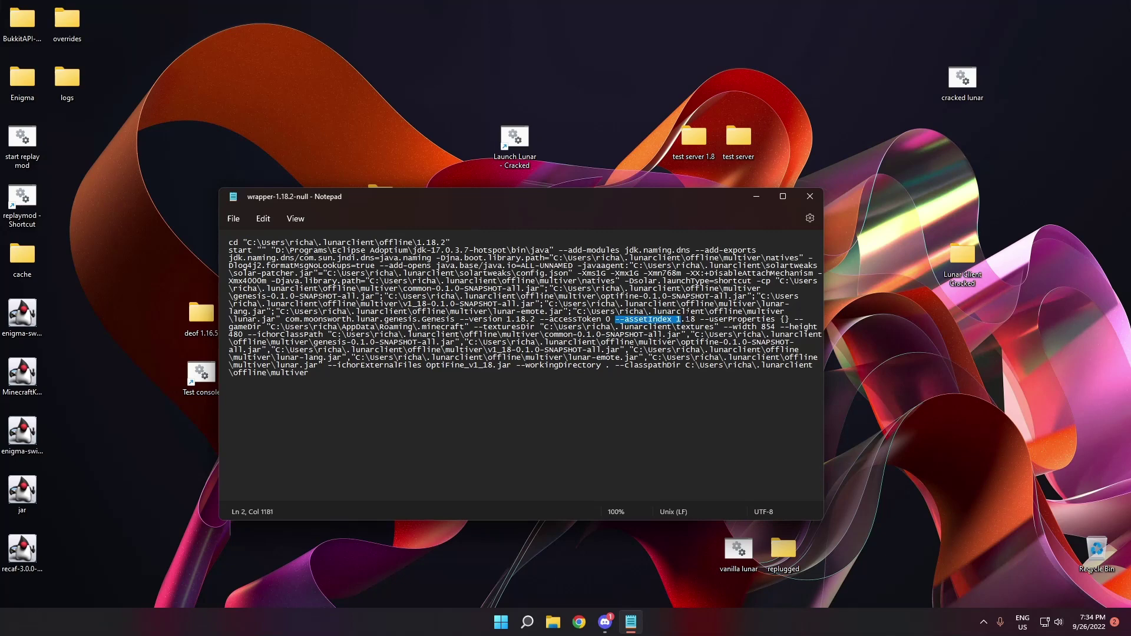
{"action": "left_click", "coordinate": [695, 321]}
{"action": "type", "text": "."}
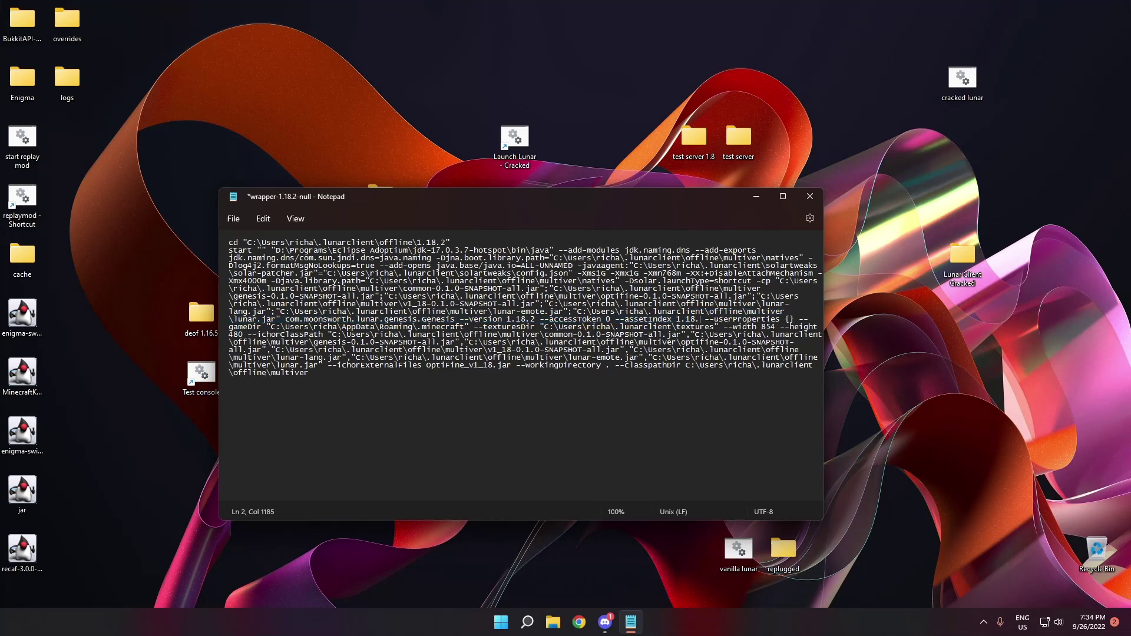
{"action": "type", "text": "2"}
{"action": "left_click_drag", "start_coordinate": [615, 319], "coordinate": [705, 313]}
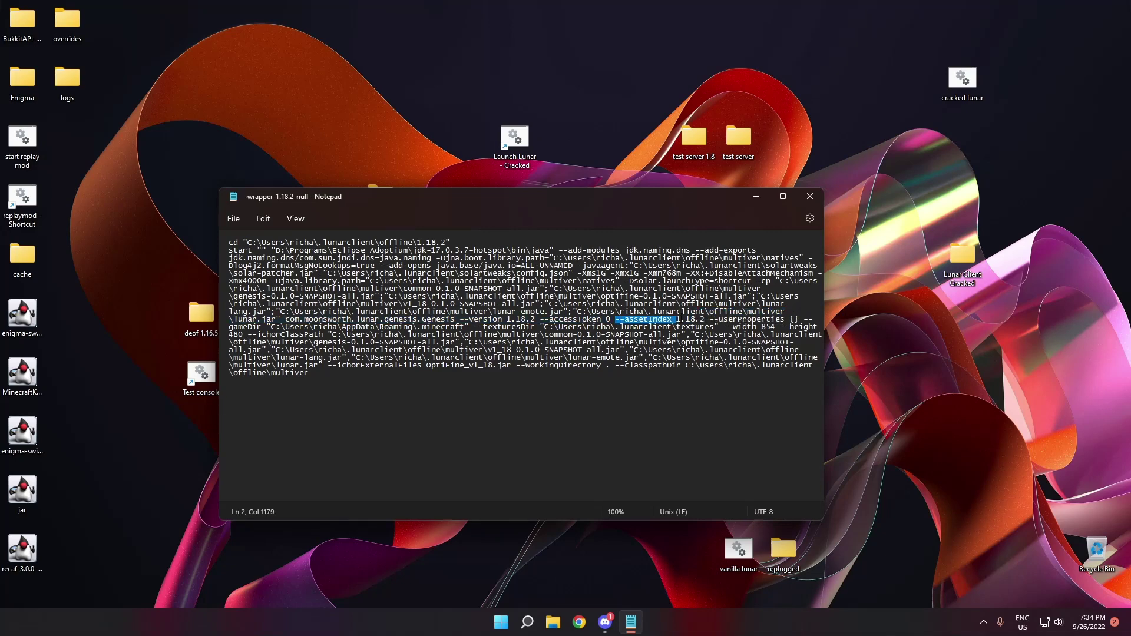
{"action": "left_click", "coordinate": [697, 396]}
{"action": "left_click_drag", "start_coordinate": [615, 319], "coordinate": [704, 320]}
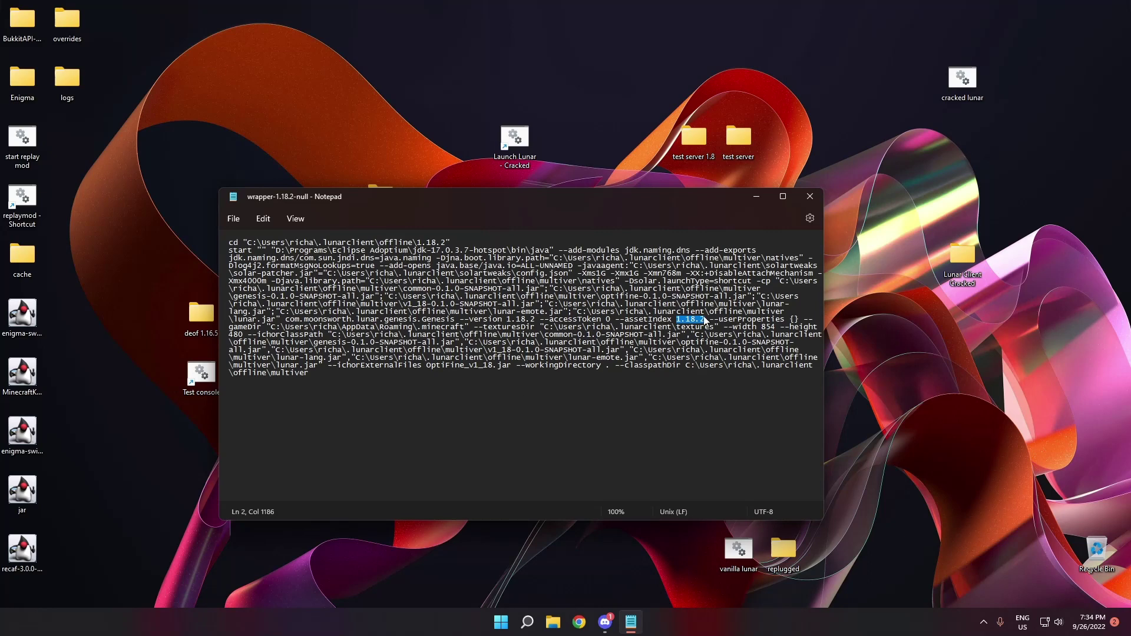
{"action": "left_click", "coordinate": [705, 321]}
{"action": "key", "text": "BackSpace"}
{"action": "key", "text": "BackSpace"}
{"action": "left_click", "coordinate": [233, 220]}
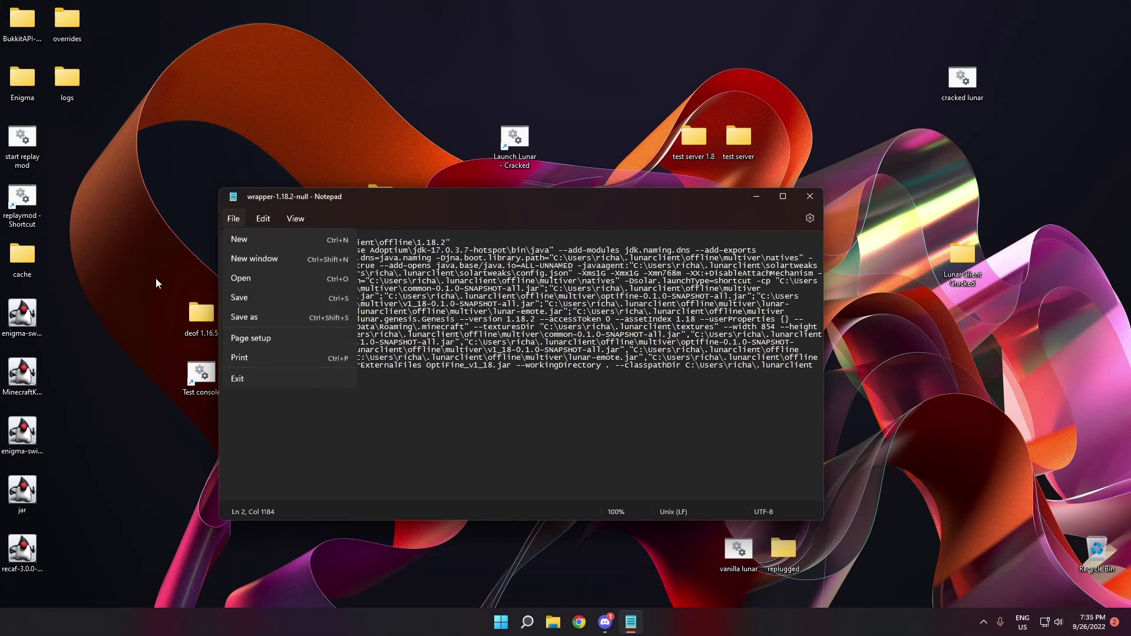
{"action": "left_click", "coordinate": [249, 301]}
Close Notepad and launch the pinned Minecraft Launcher from the Start menu.
{"action": "left_click", "coordinate": [811, 196]}
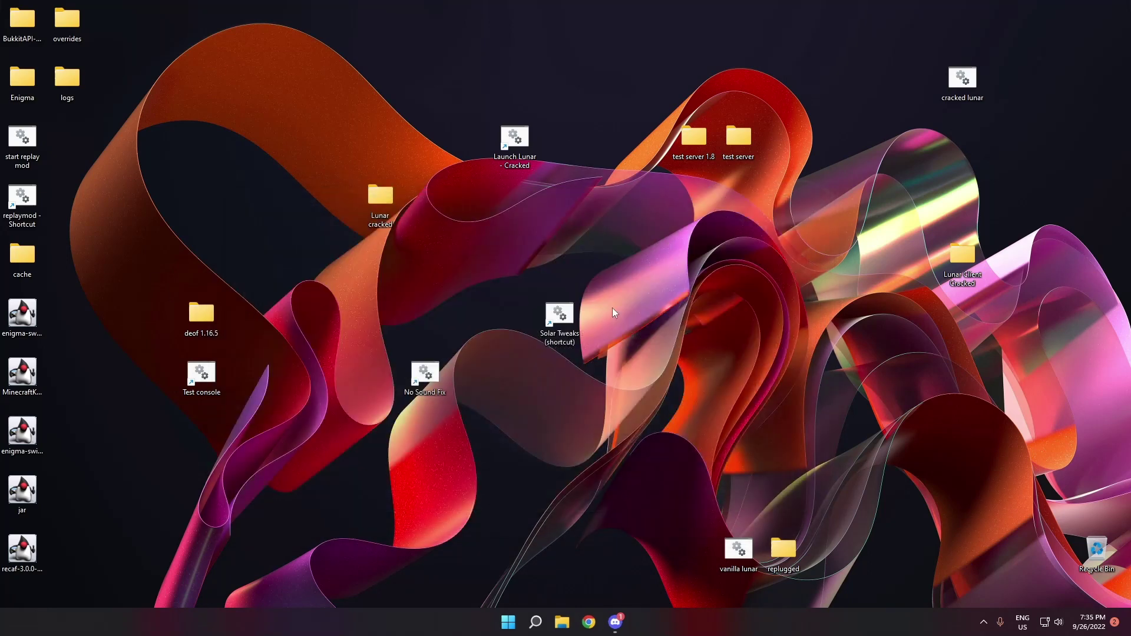
{"action": "left_click", "coordinate": [512, 621]}
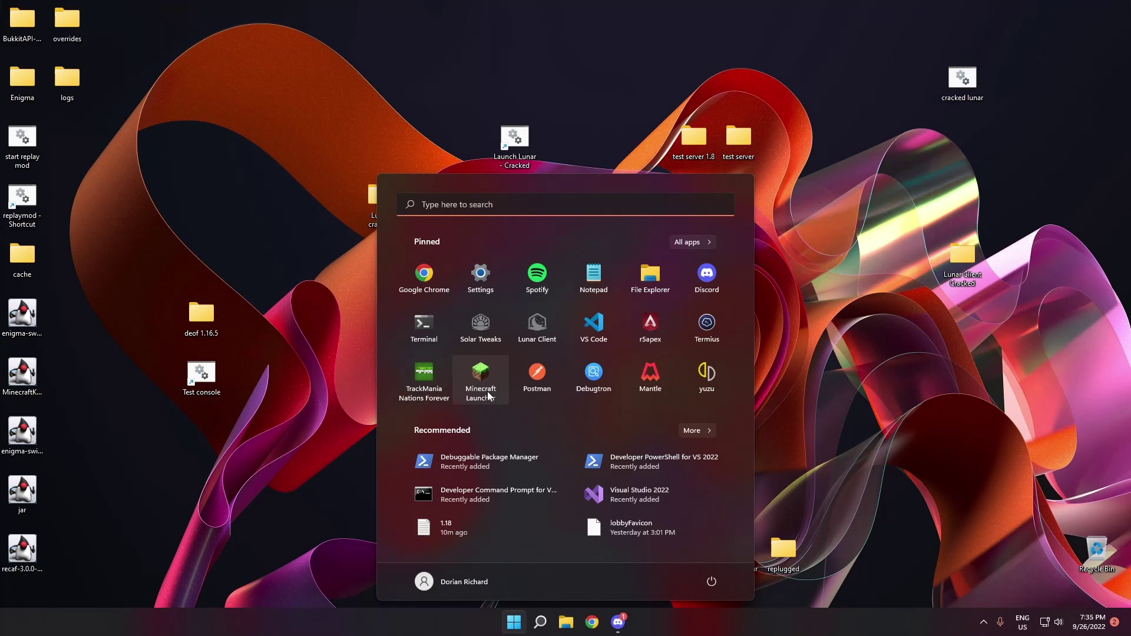
{"action": "left_click", "coordinate": [482, 383]}
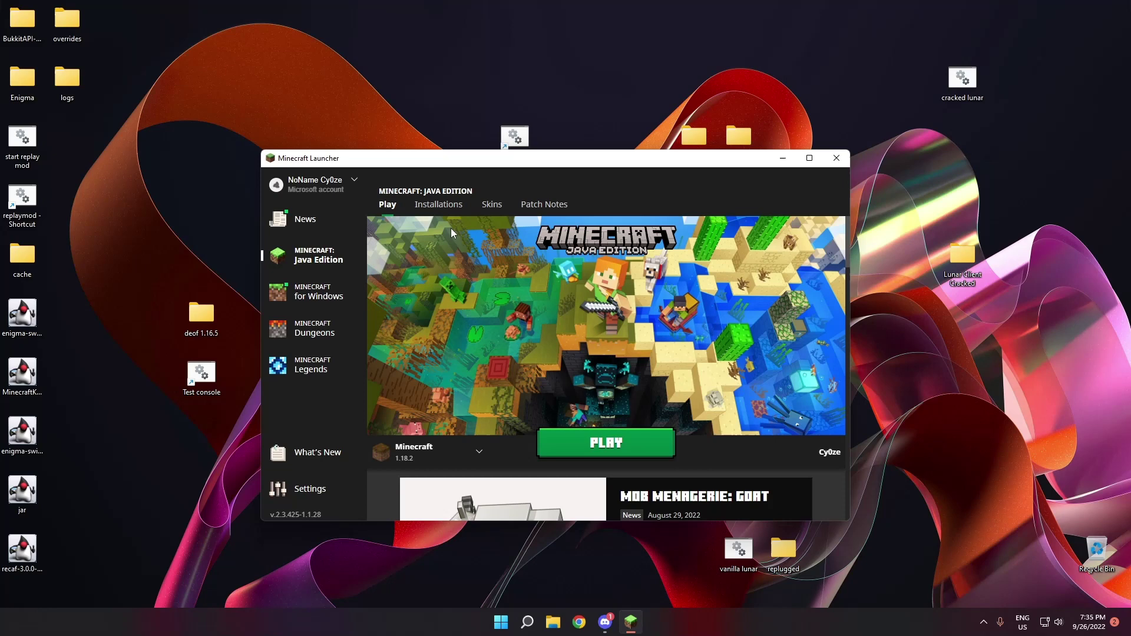
Start a new installation named 'Minecraft temporary'.
{"action": "left_click", "coordinate": [438, 205]}
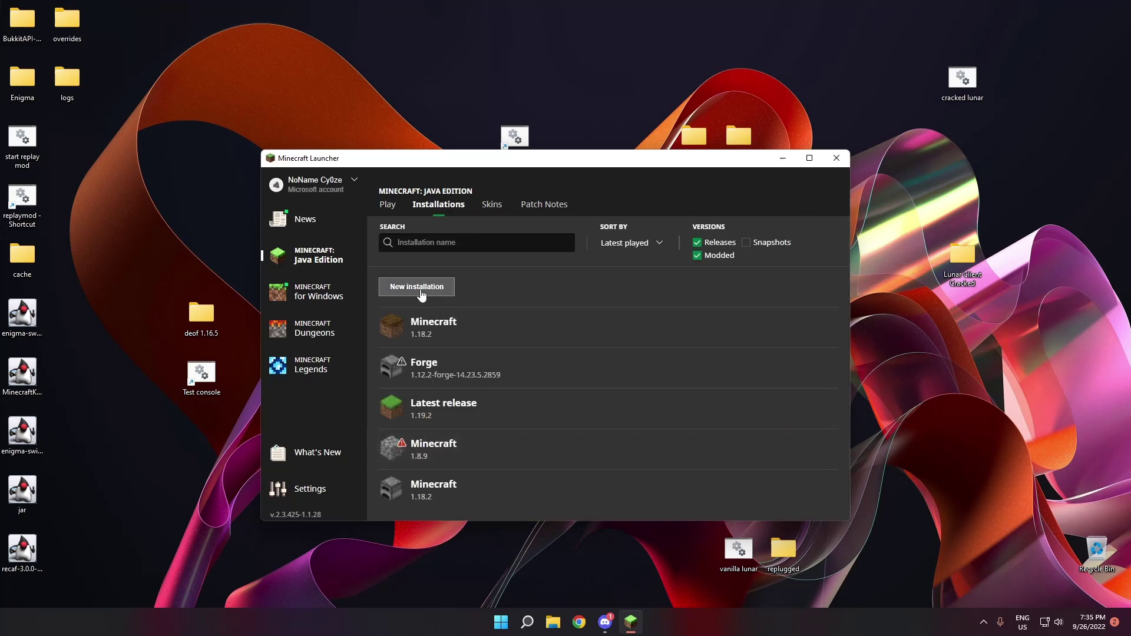
{"action": "left_click", "coordinate": [422, 289]}
{"action": "left_click", "coordinate": [548, 286]}
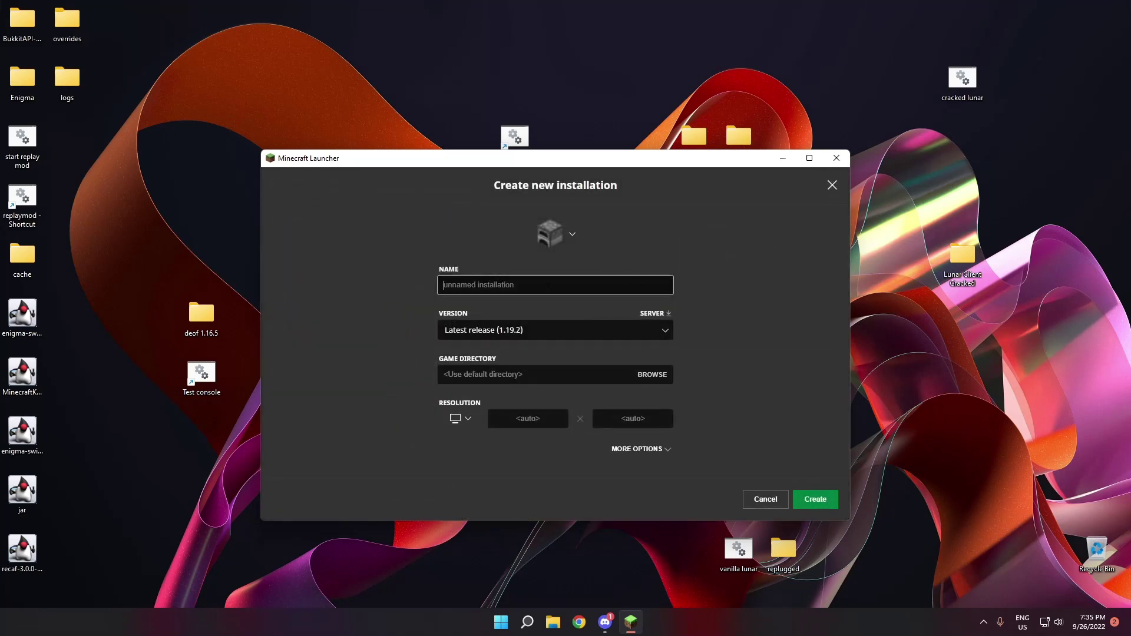
{"action": "type", "text": "Minecraft"}
{"action": "type", "text": " tempo"}
{"action": "type", "text": "rary"}
Set the installation's version to release 1.18.2.
{"action": "left_click", "coordinate": [554, 330]}
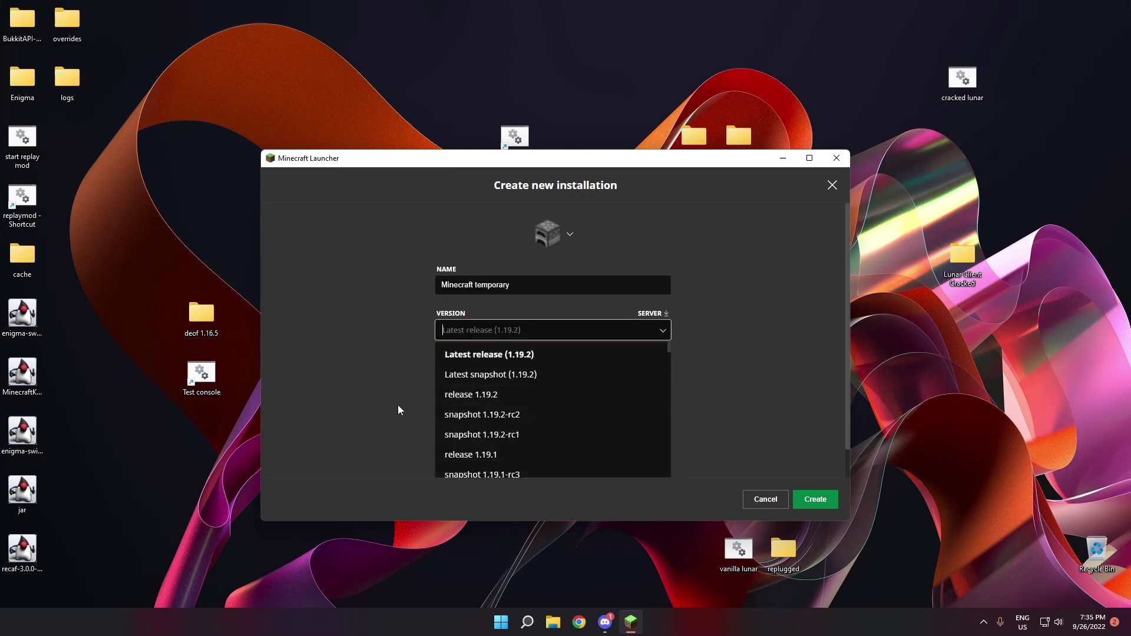
{"action": "scroll", "coordinate": [525, 380], "scroll_direction": "down", "scroll_amount": 5}
{"action": "scroll", "coordinate": [510, 382], "scroll_direction": "down", "scroll_amount": 5}
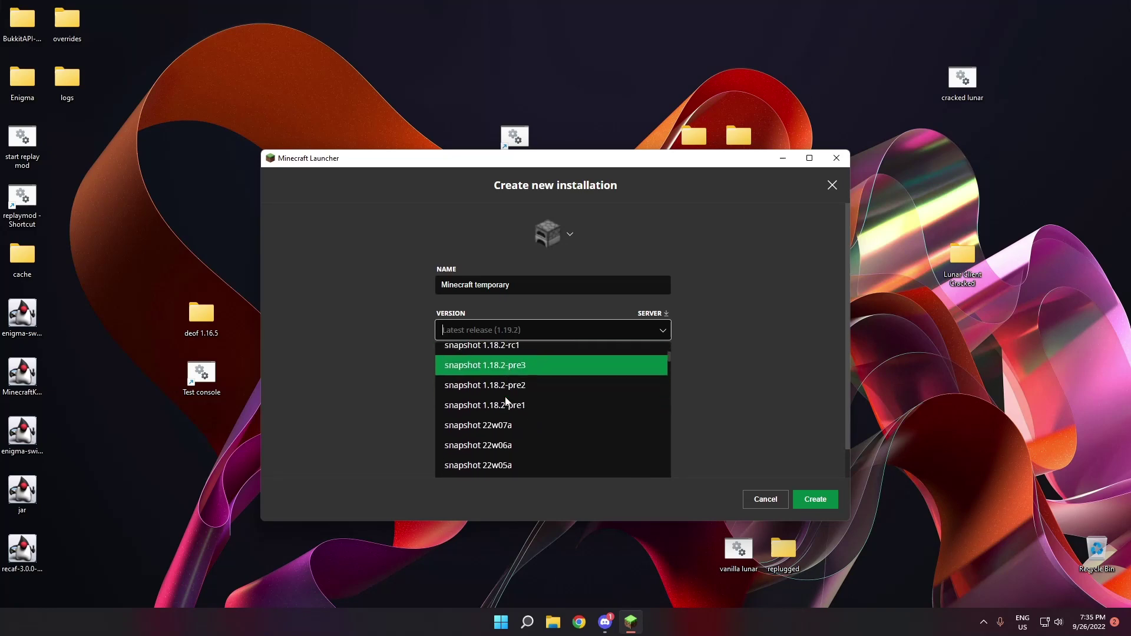
{"action": "scroll", "coordinate": [507, 401], "scroll_direction": "down", "scroll_amount": 3}
{"action": "scroll", "coordinate": [503, 431], "scroll_direction": "up", "scroll_amount": 2}
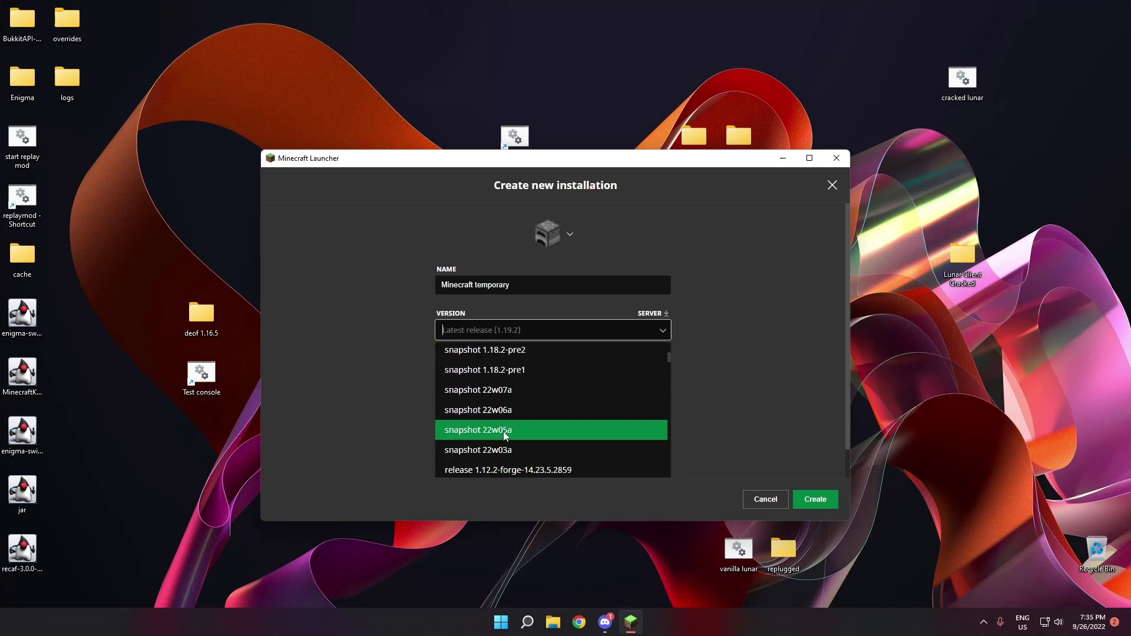
{"action": "scroll", "coordinate": [507, 435], "scroll_direction": "down", "scroll_amount": 2}
{"action": "scroll", "coordinate": [515, 433], "scroll_direction": "up", "scroll_amount": 2}
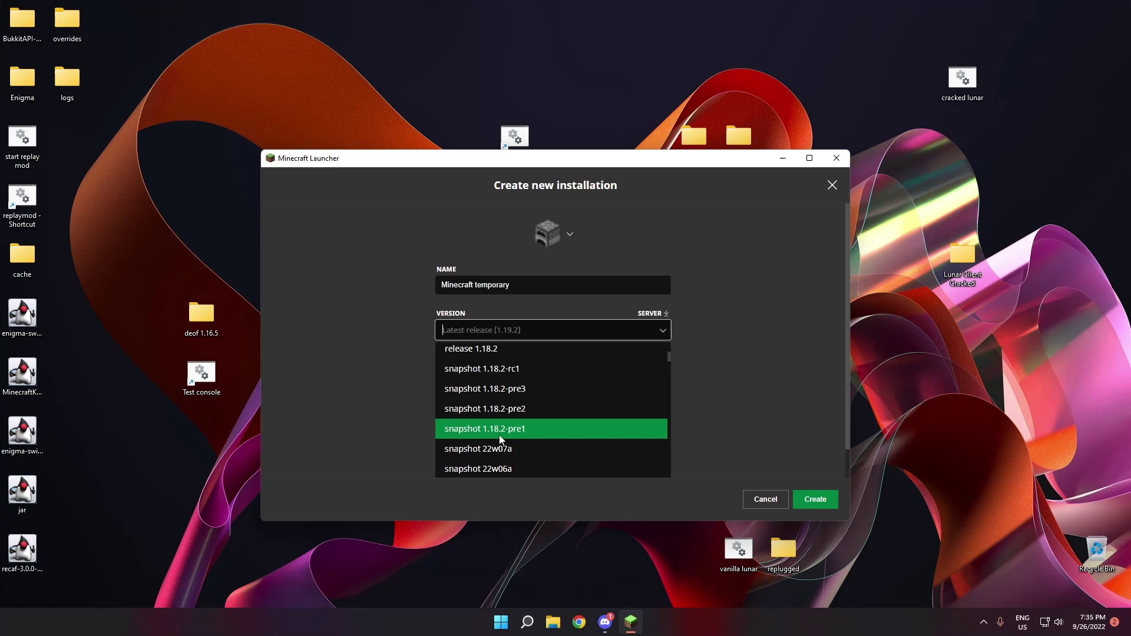
{"action": "scroll", "coordinate": [507, 425], "scroll_direction": "down", "scroll_amount": 2}
{"action": "left_click", "coordinate": [493, 413]}
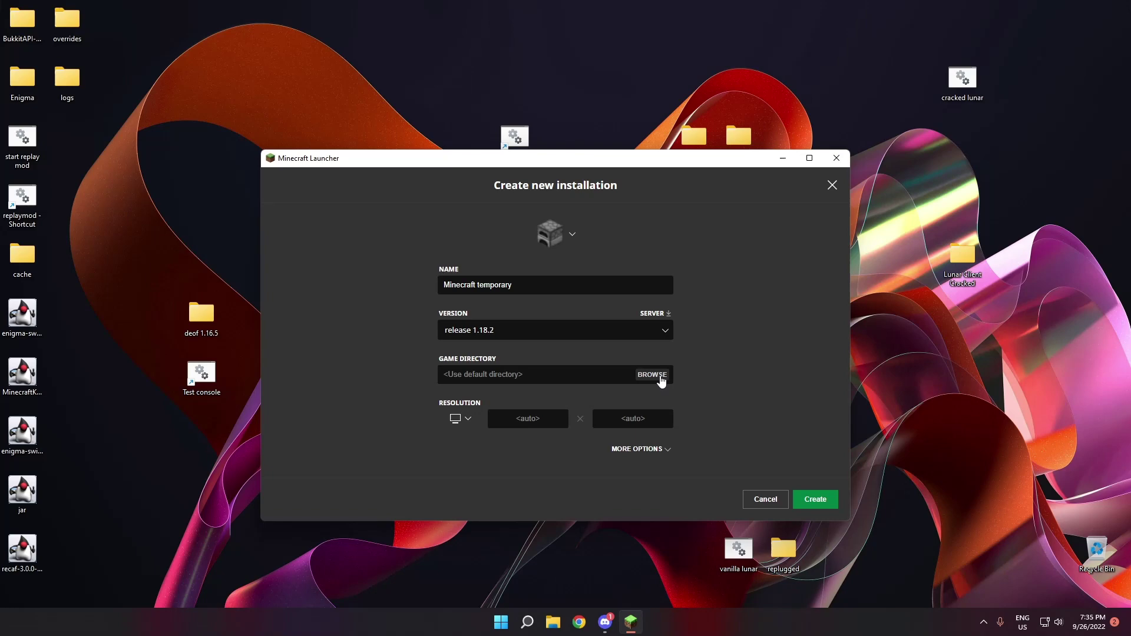
Copy the 1.18 launch directory path from Solar Tweaks settings, then close Solar Tweaks.
{"action": "key", "text": "super"}
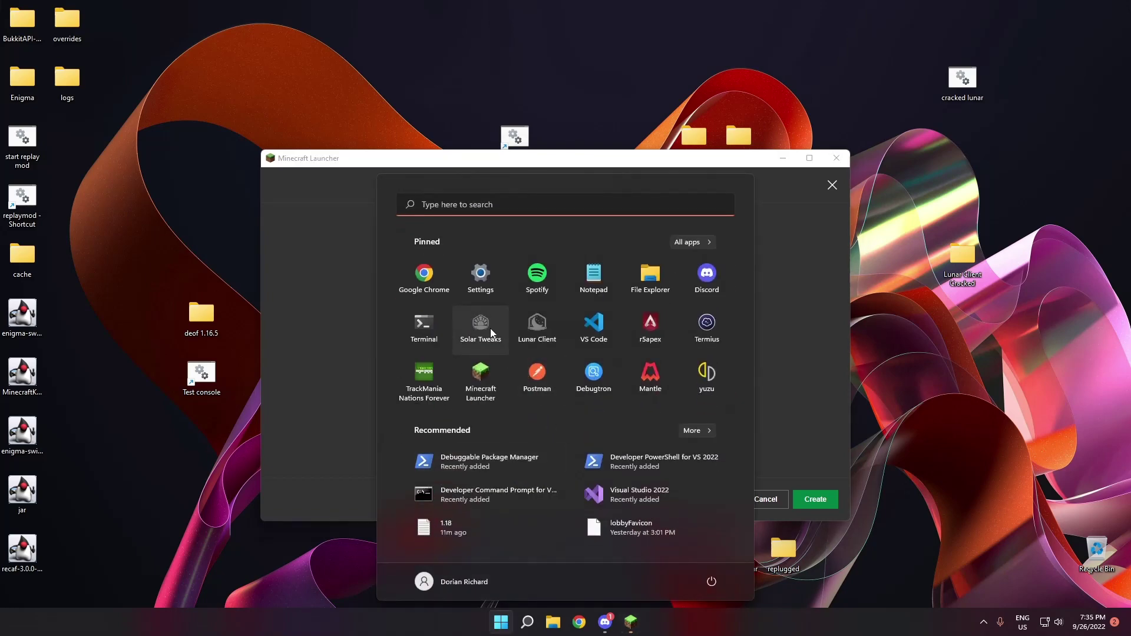
{"action": "left_click", "coordinate": [491, 328]}
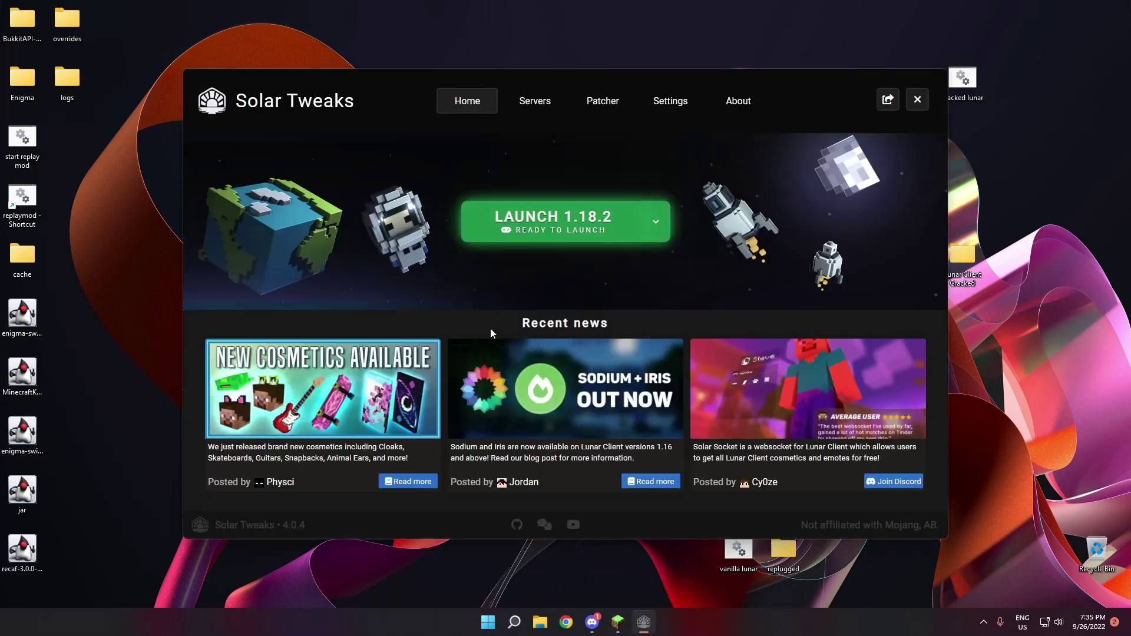
{"action": "left_click", "coordinate": [674, 107]}
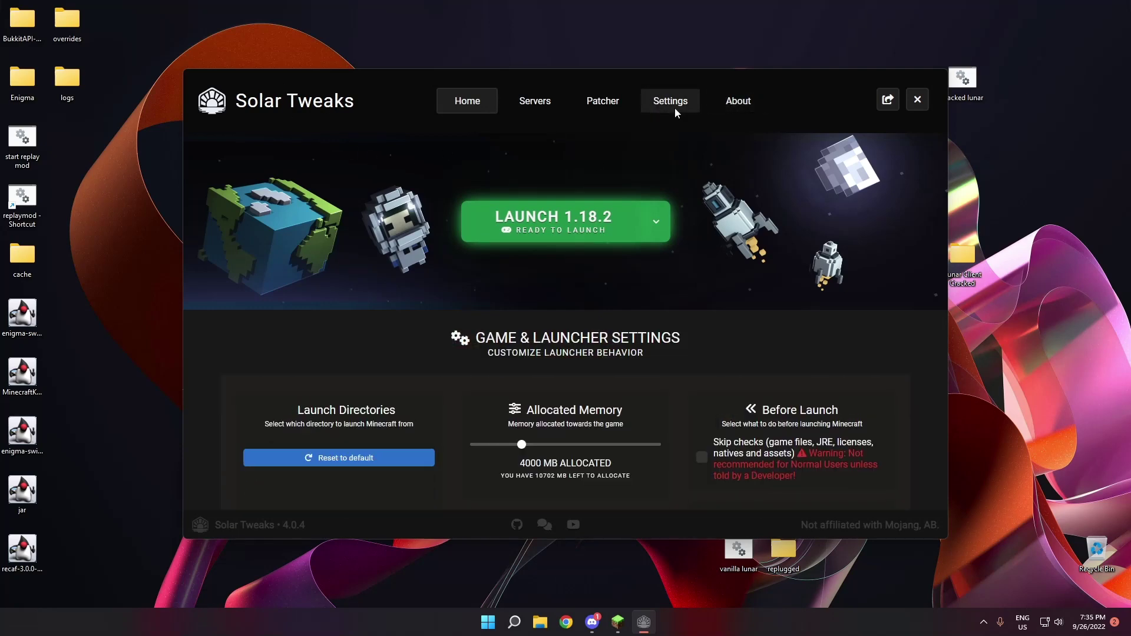
{"action": "left_click_drag", "start_coordinate": [267, 434], "coordinate": [441, 434]}
{"action": "key", "text": "ctrl+c"}
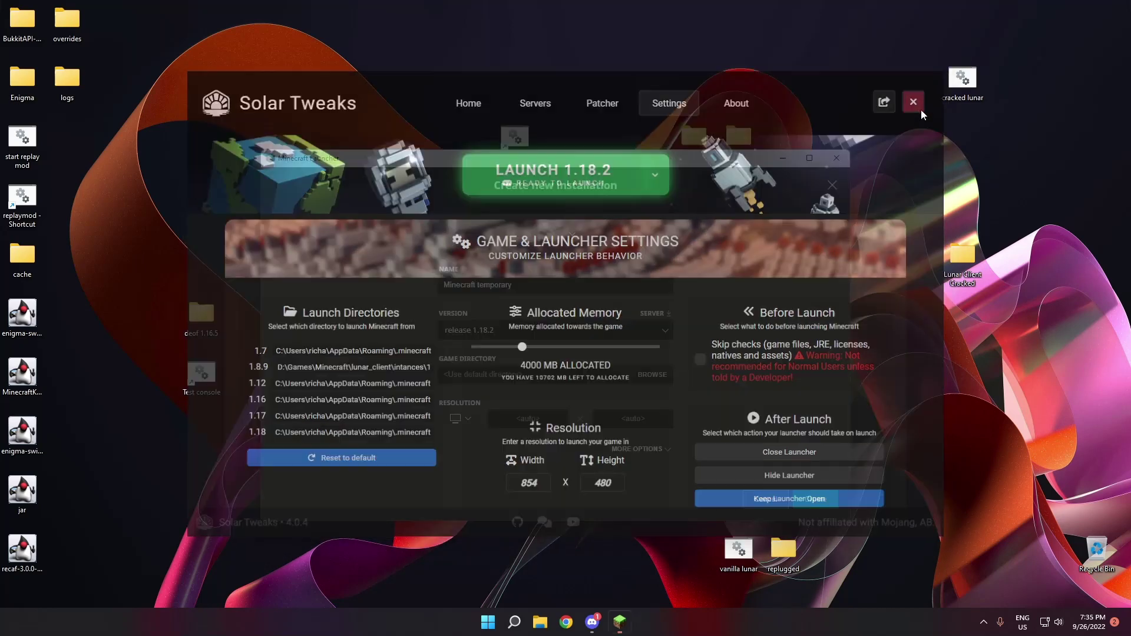
{"action": "left_click", "coordinate": [917, 100]}
{"action": "left_click", "coordinate": [504, 380]}
Create the Minecraft temporary installation with the default game directory.
{"action": "key", "text": "ctrl+v"}
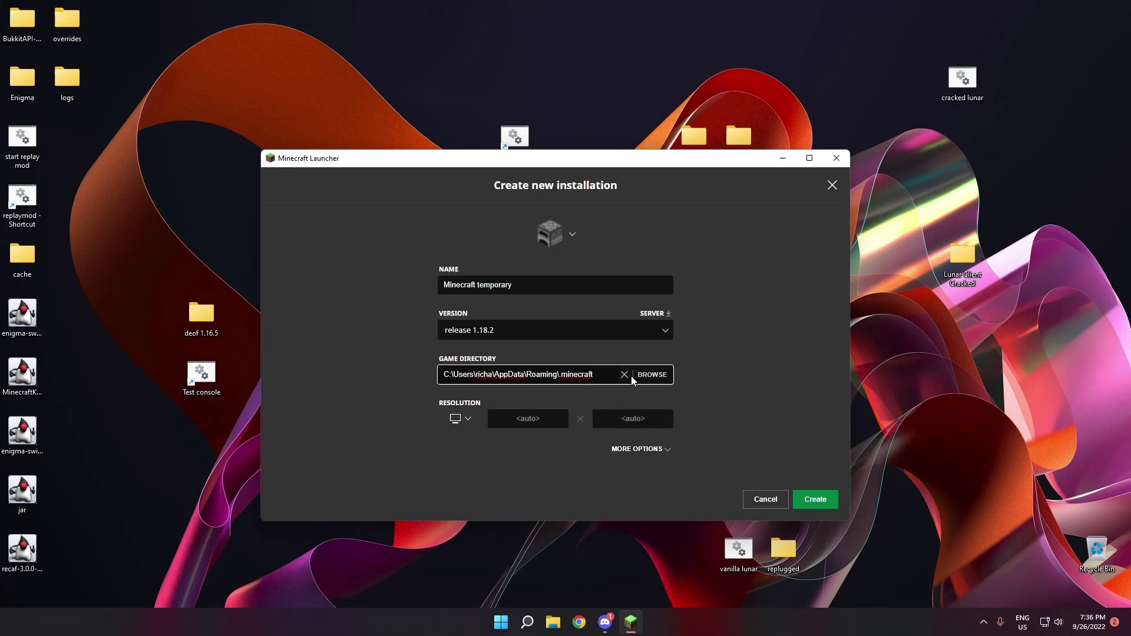
{"action": "left_click", "coordinate": [624, 375]}
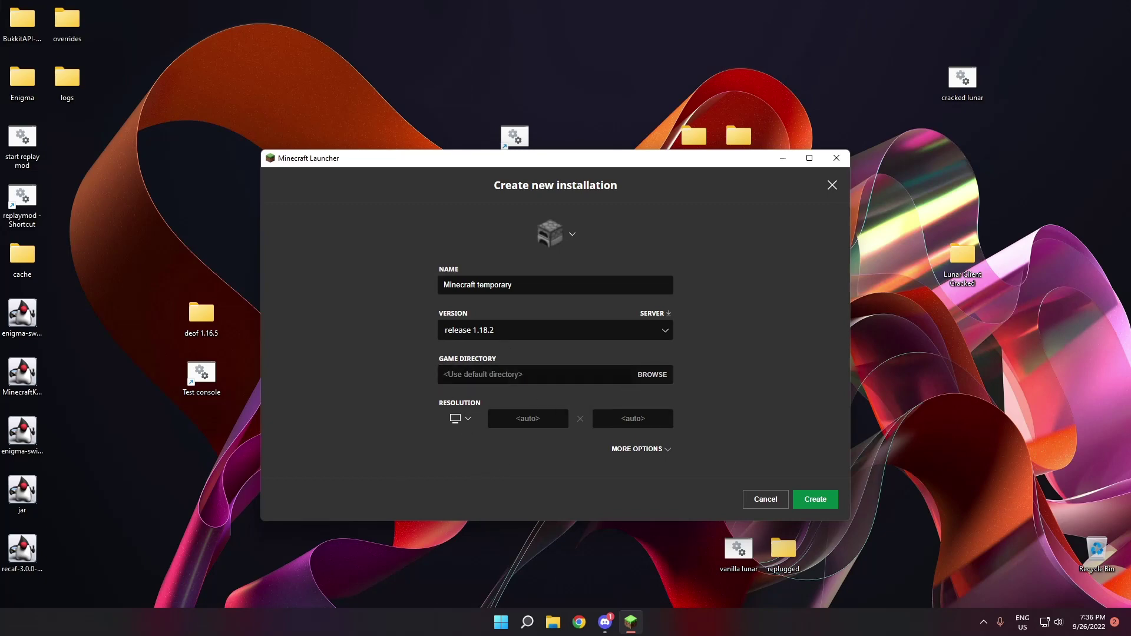
{"action": "left_click", "coordinate": [819, 500]}
Select Minecraft temporary on the Play page and launch it.
{"action": "left_click", "coordinate": [388, 205]}
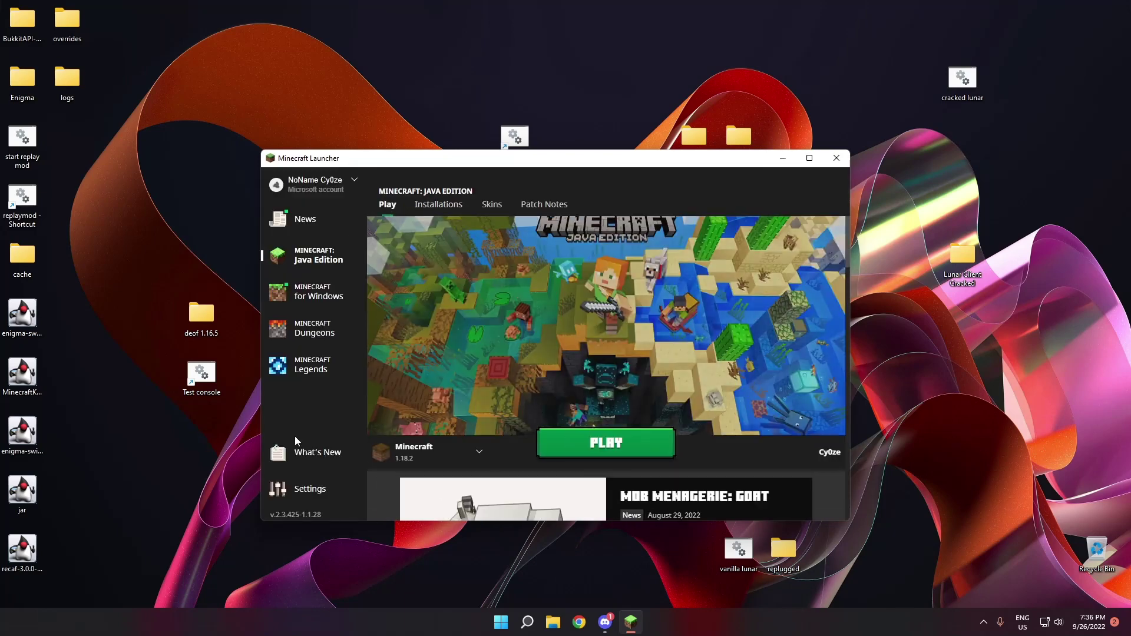
{"action": "left_click", "coordinate": [432, 465]}
{"action": "scroll", "coordinate": [439, 413], "scroll_direction": "down", "scroll_amount": 2}
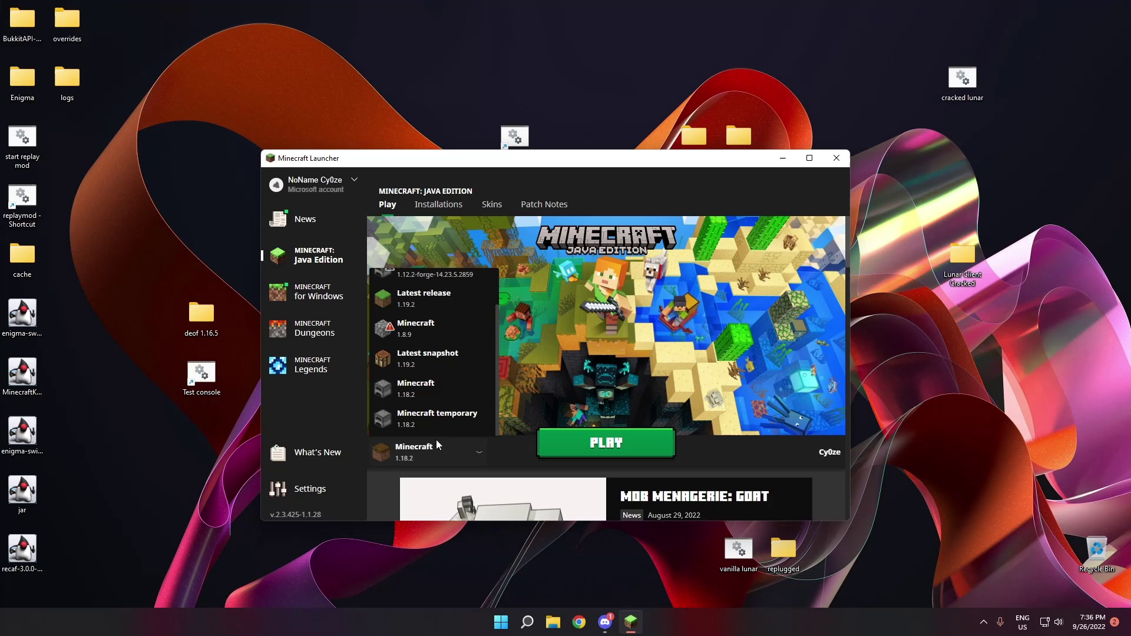
{"action": "left_click", "coordinate": [438, 418]}
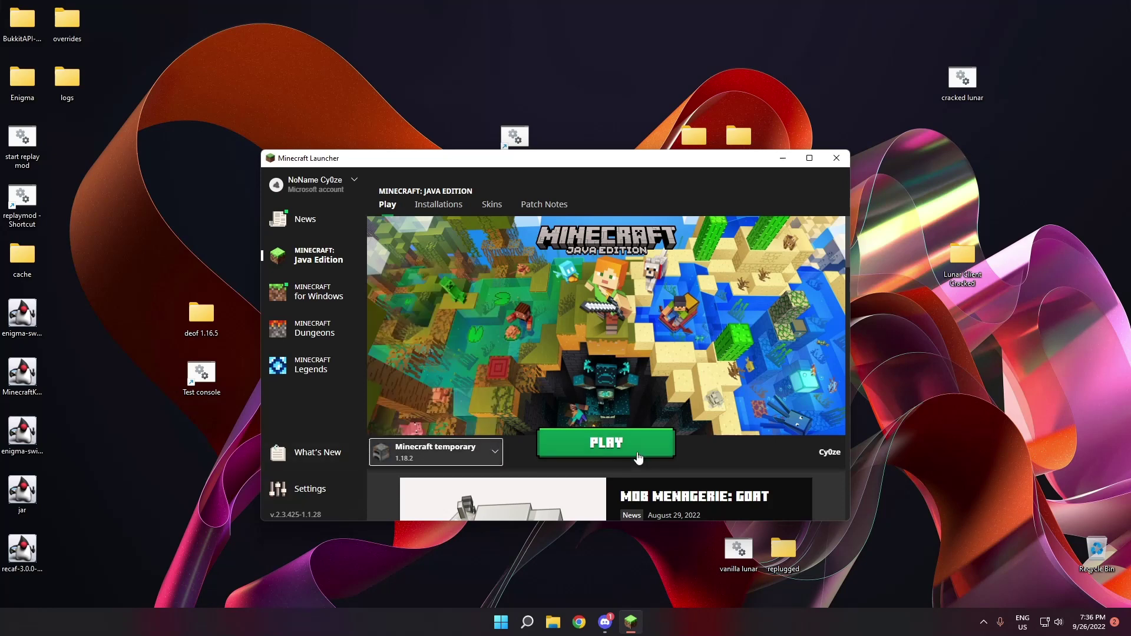
{"action": "left_click", "coordinate": [559, 443]}
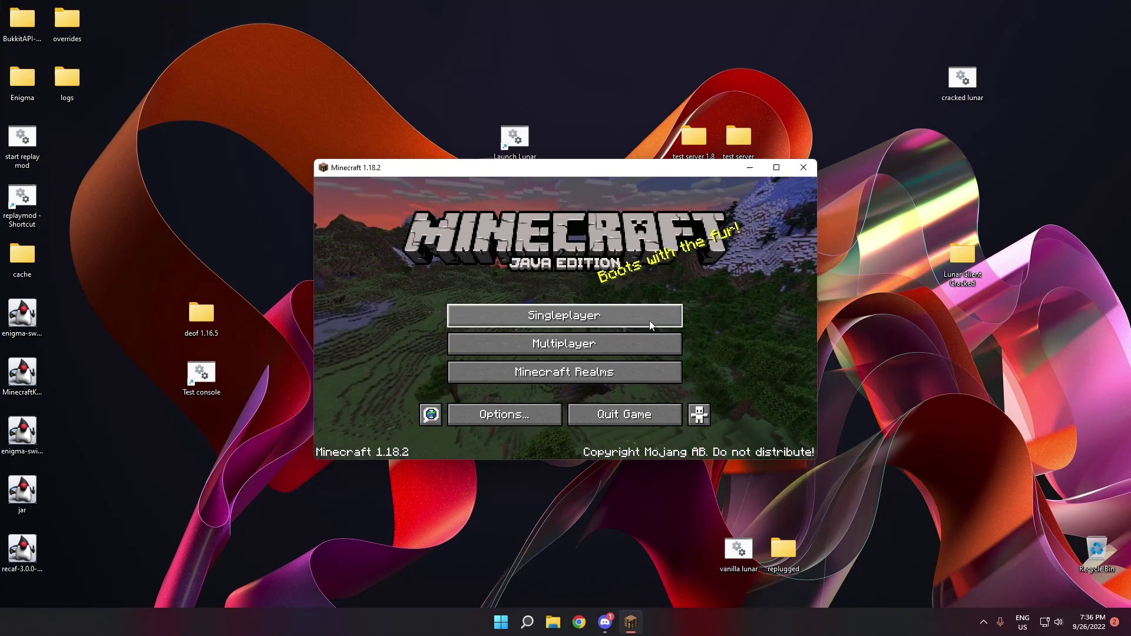
Visit the Singleplayer and Multiplayer screens, allow firewall access, then quit Minecraft.
{"action": "left_click", "coordinate": [575, 319]}
{"action": "left_click", "coordinate": [701, 437]}
{"action": "left_click", "coordinate": [551, 341]}
{"action": "left_click", "coordinate": [660, 407]}
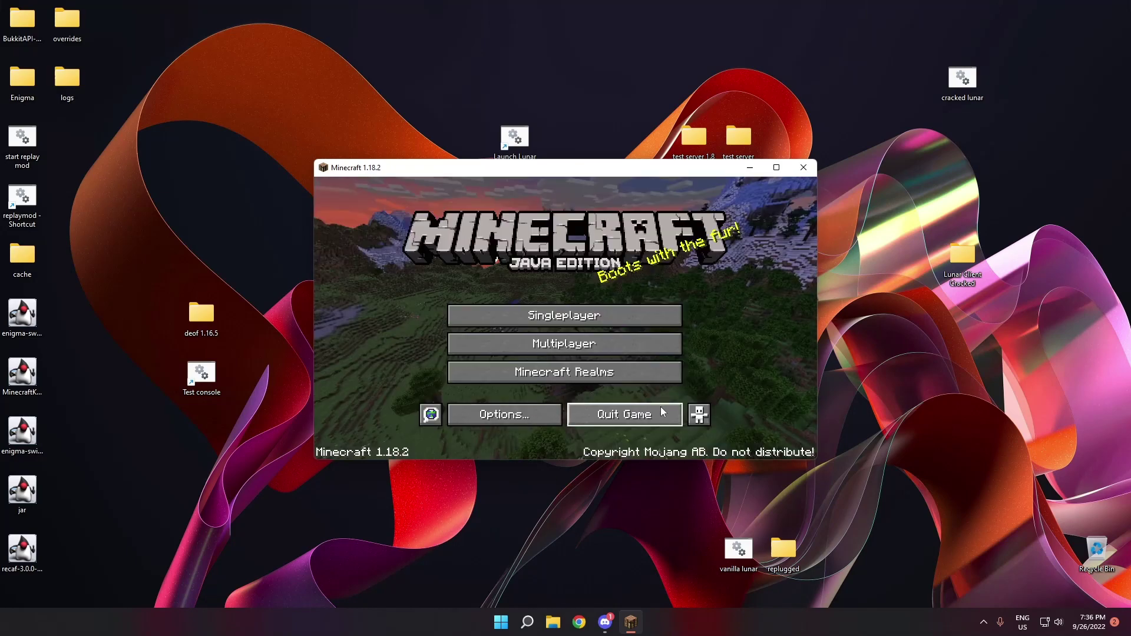
{"action": "left_click", "coordinate": [562, 349]}
{"action": "left_click", "coordinate": [490, 404]}
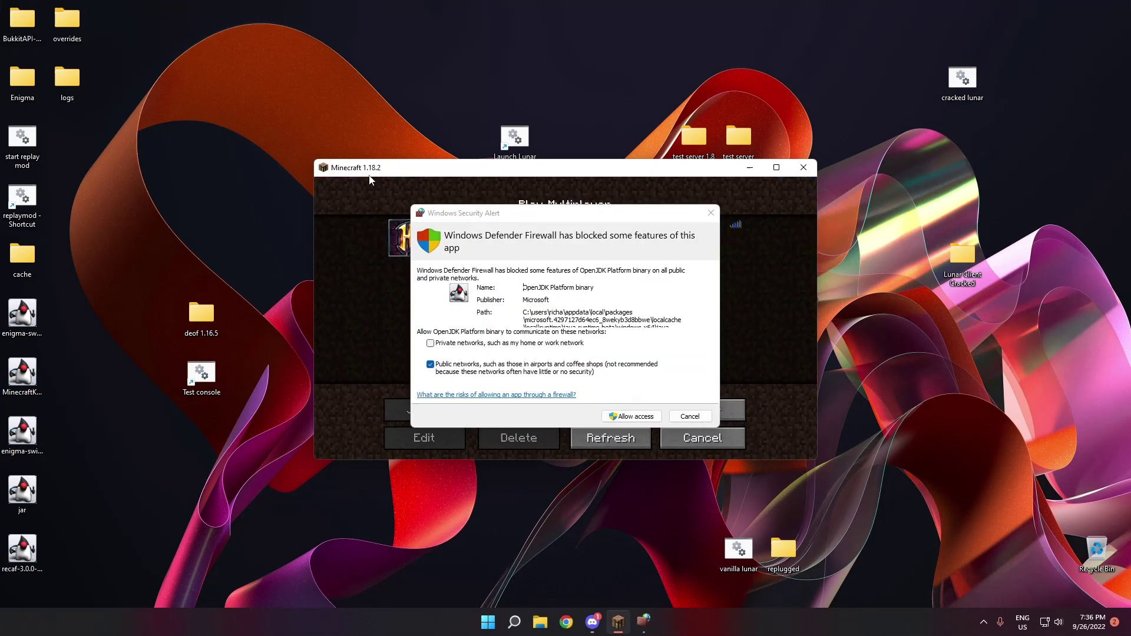
{"action": "left_click", "coordinate": [629, 416]}
{"action": "left_click", "coordinate": [703, 438]}
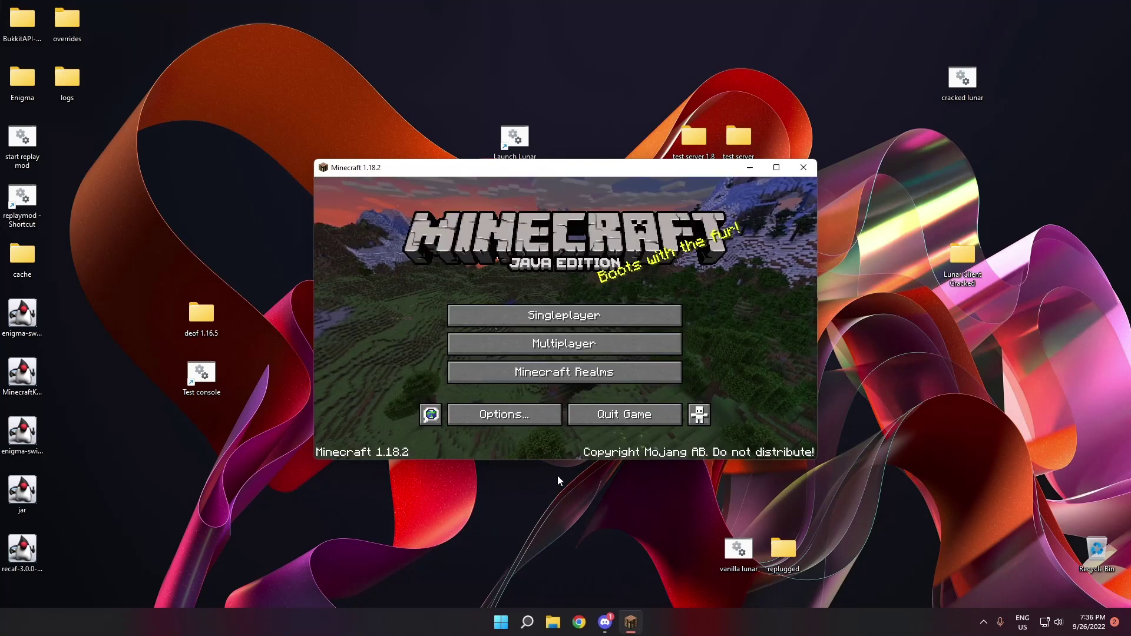
{"action": "left_click", "coordinate": [613, 412]}
Launch Lunar Client from the Solar shortcut and look at the cosmetics panel.
{"action": "right_click", "coordinate": [554, 323]}
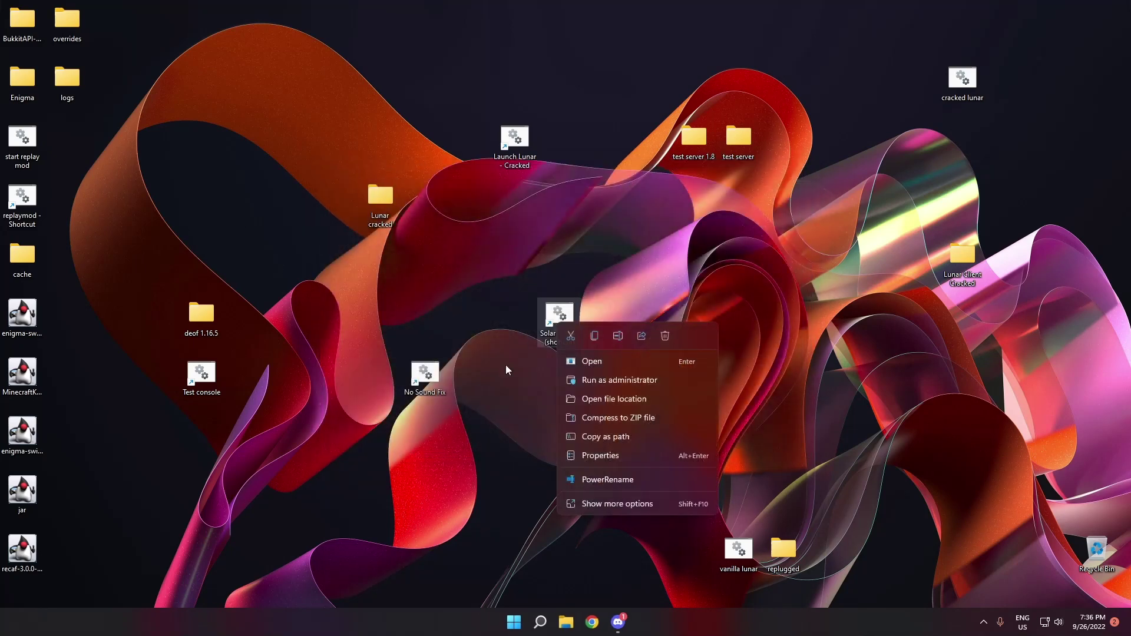
{"action": "left_click", "coordinate": [594, 365]}
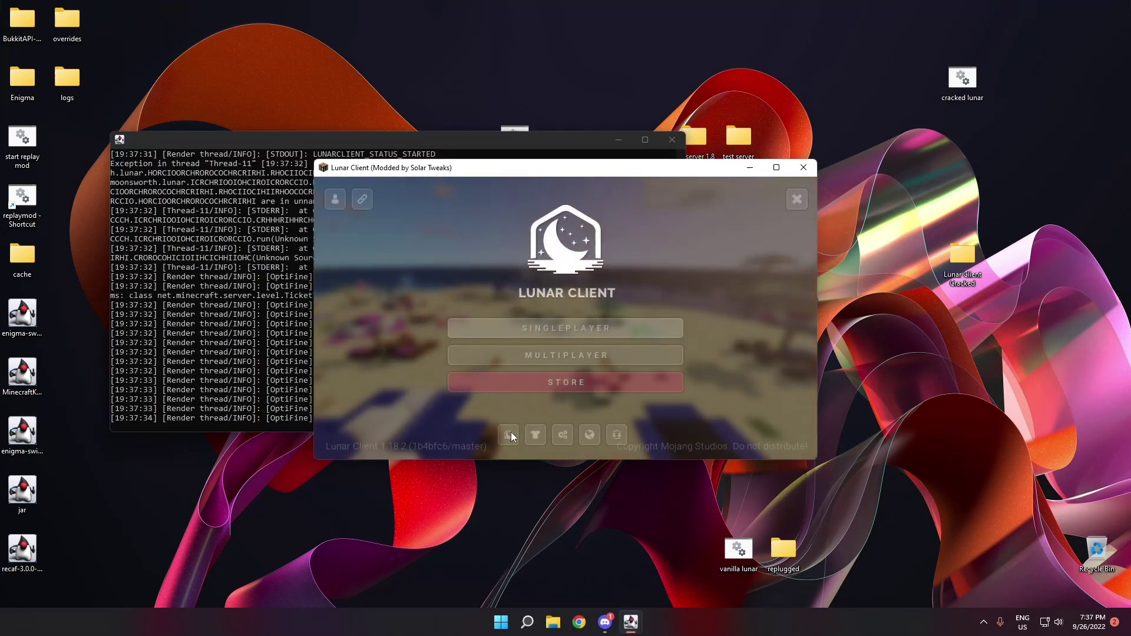
{"action": "left_click", "coordinate": [626, 437]}
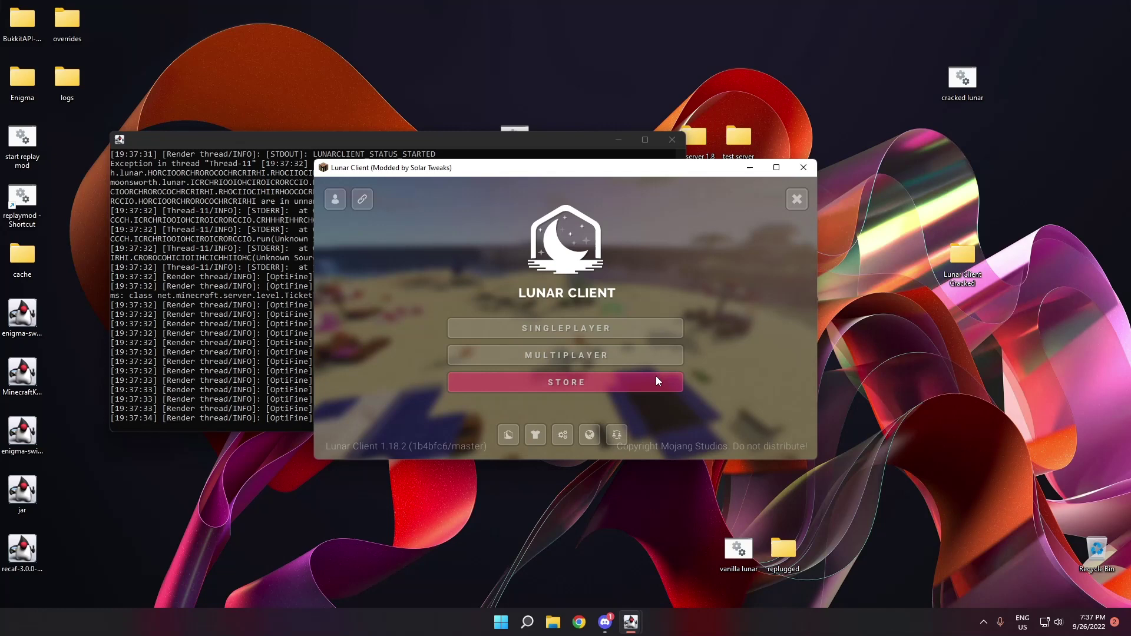
{"action": "left_click", "coordinate": [567, 433]}
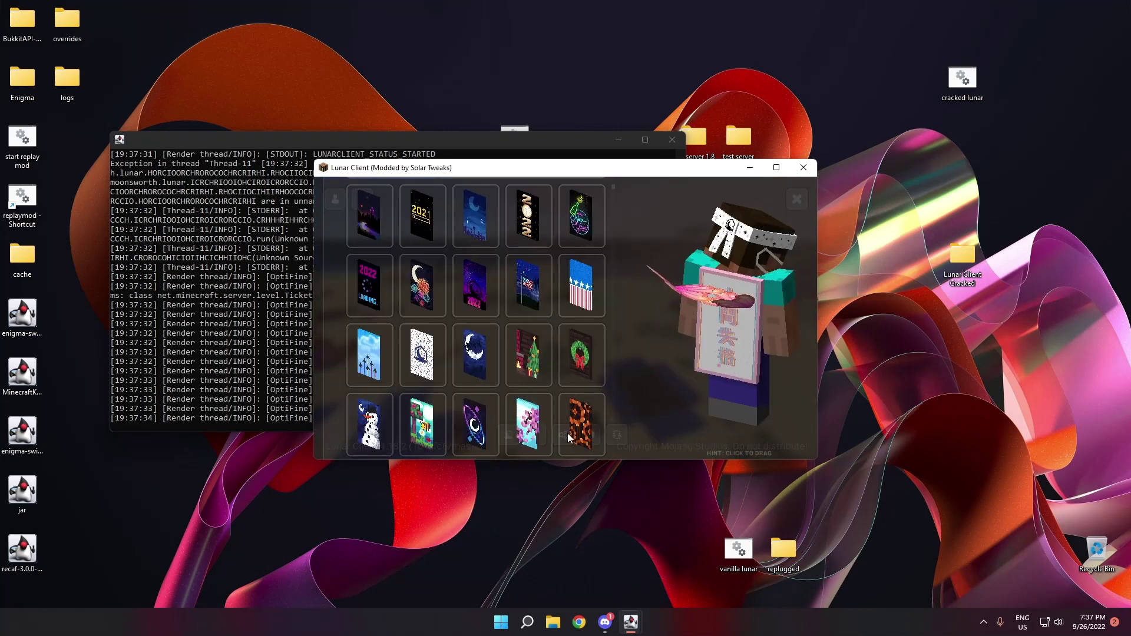
{"action": "key", "text": "Escape"}
Turn the music volume off in the sound options.
{"action": "left_click", "coordinate": [546, 435]}
{"action": "left_click", "coordinate": [436, 311]}
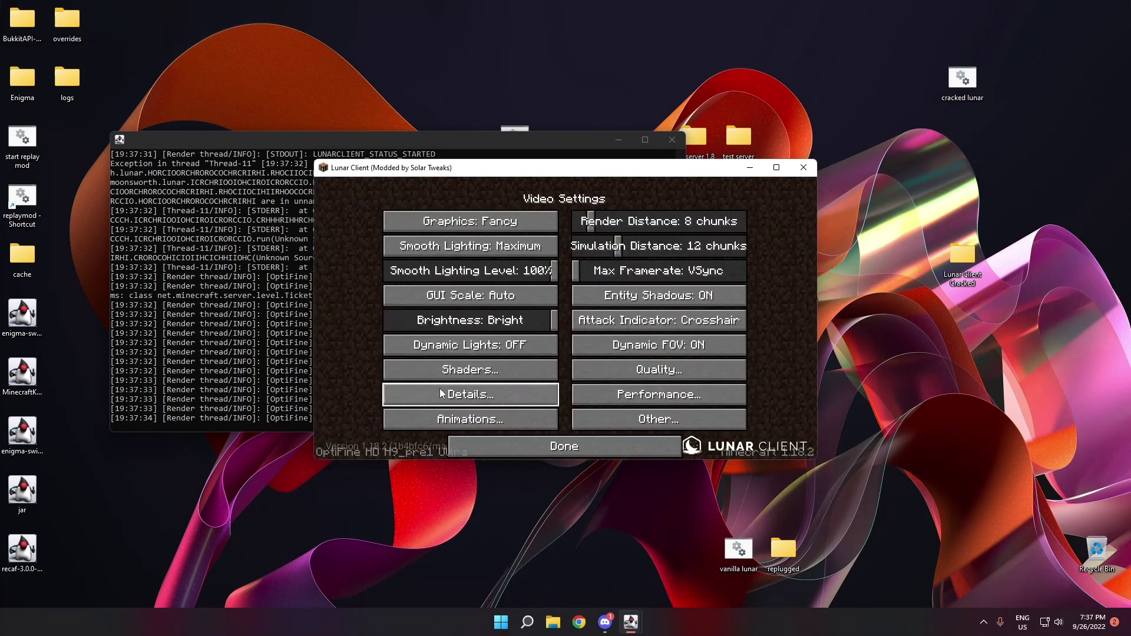
{"action": "left_click", "coordinate": [591, 443]}
{"action": "left_click", "coordinate": [659, 285]}
{"action": "left_click_drag", "start_coordinate": [554, 247], "coordinate": [386, 247]}
{"action": "left_click", "coordinate": [602, 424]}
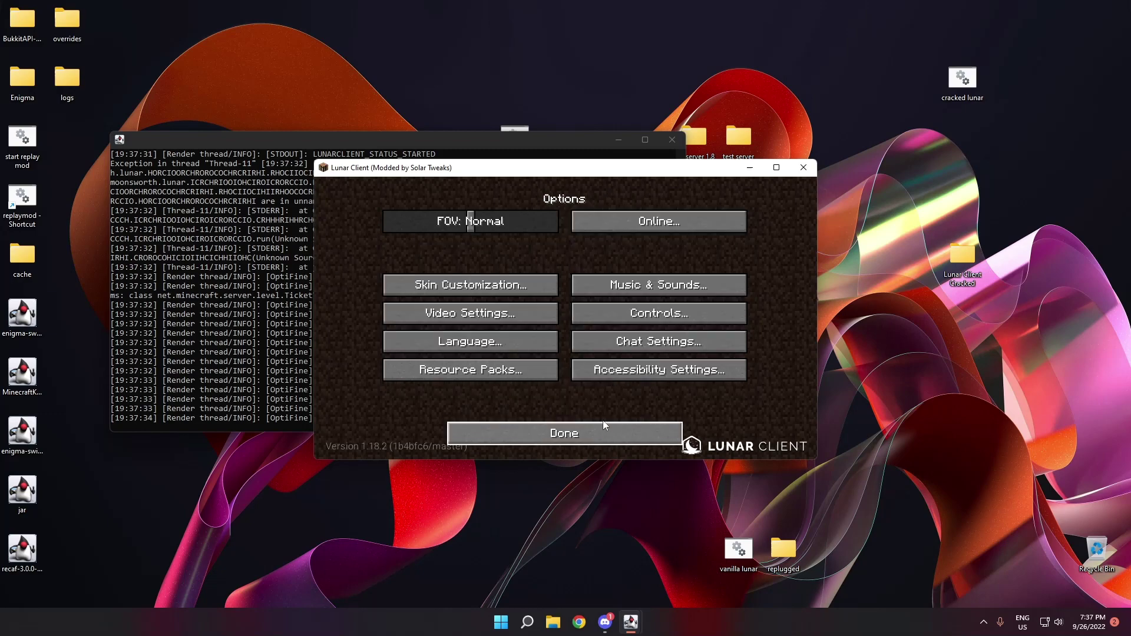
Maximize the window, set GUI Scale to 2 and field of view to 88.
{"action": "left_click", "coordinate": [777, 167]}
{"action": "left_click", "coordinate": [374, 291]}
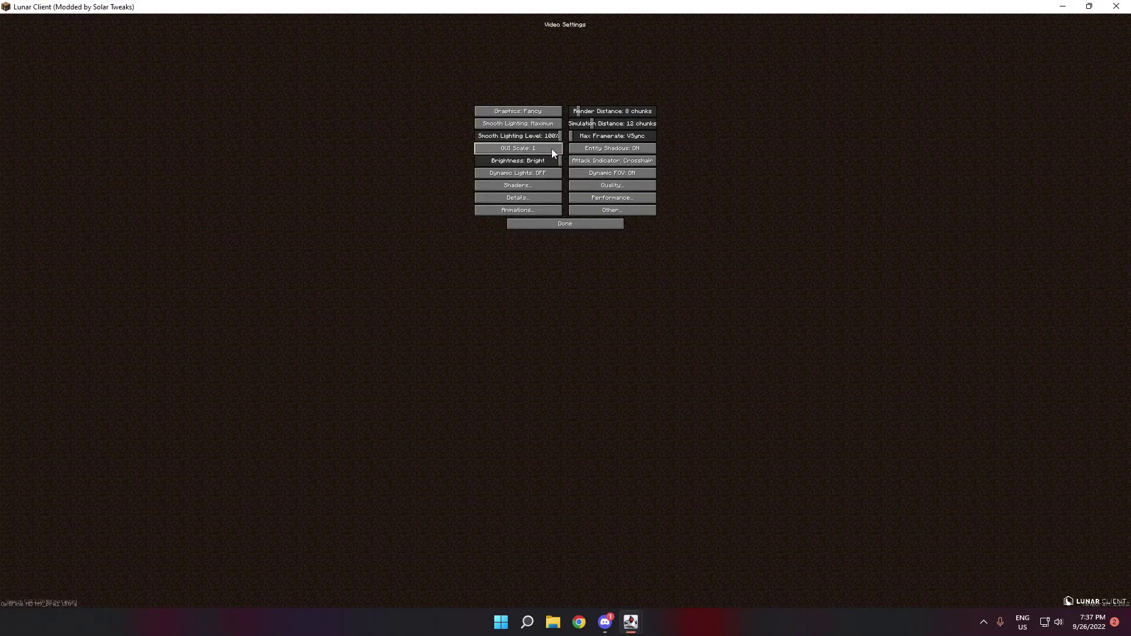
{"action": "left_click", "coordinate": [519, 148]}
{"action": "left_click", "coordinate": [591, 330]}
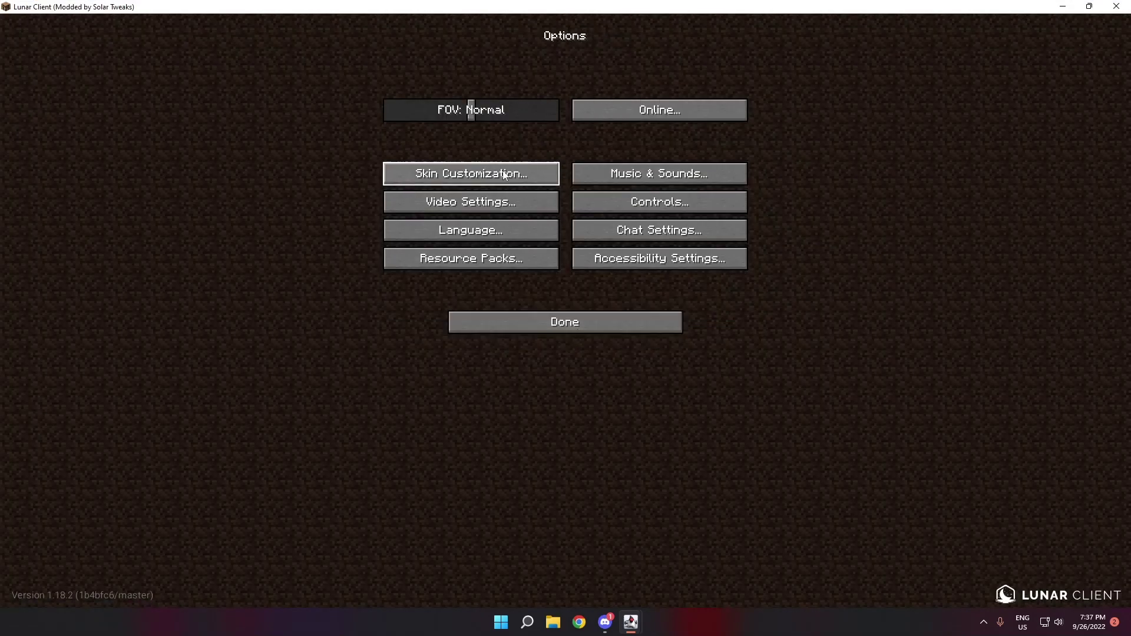
{"action": "left_click_drag", "start_coordinate": [475, 119], "coordinate": [500, 118]}
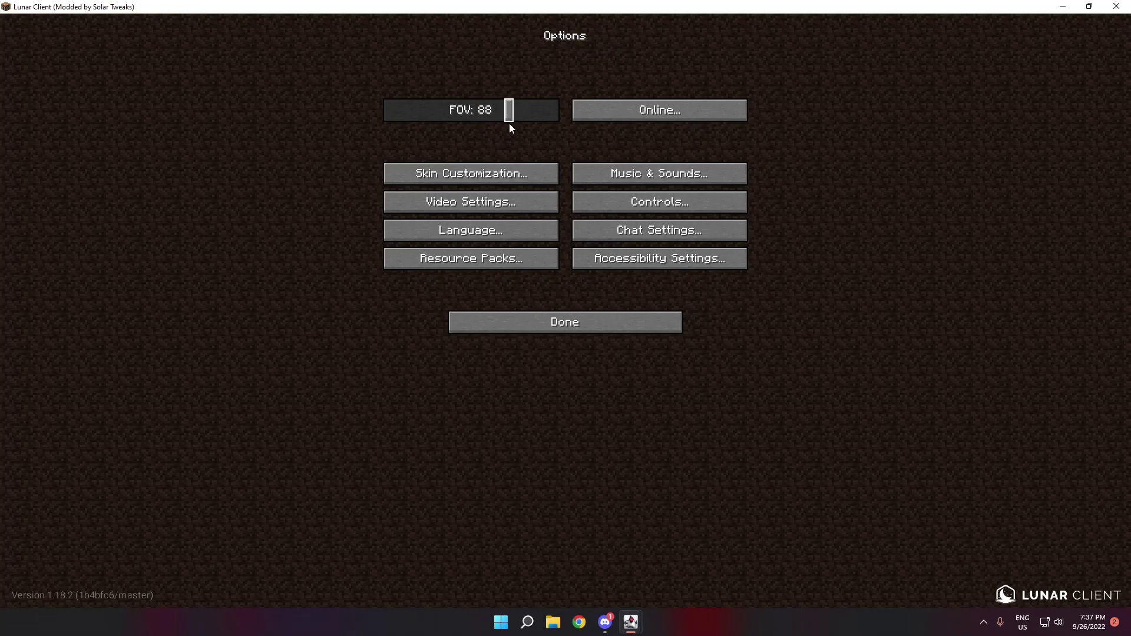
{"action": "left_click", "coordinate": [607, 321]}
Look at the world creation and multiplayer screens, then return to the title screen.
{"action": "key", "text": "Escape"}
{"action": "left_click", "coordinate": [586, 323]}
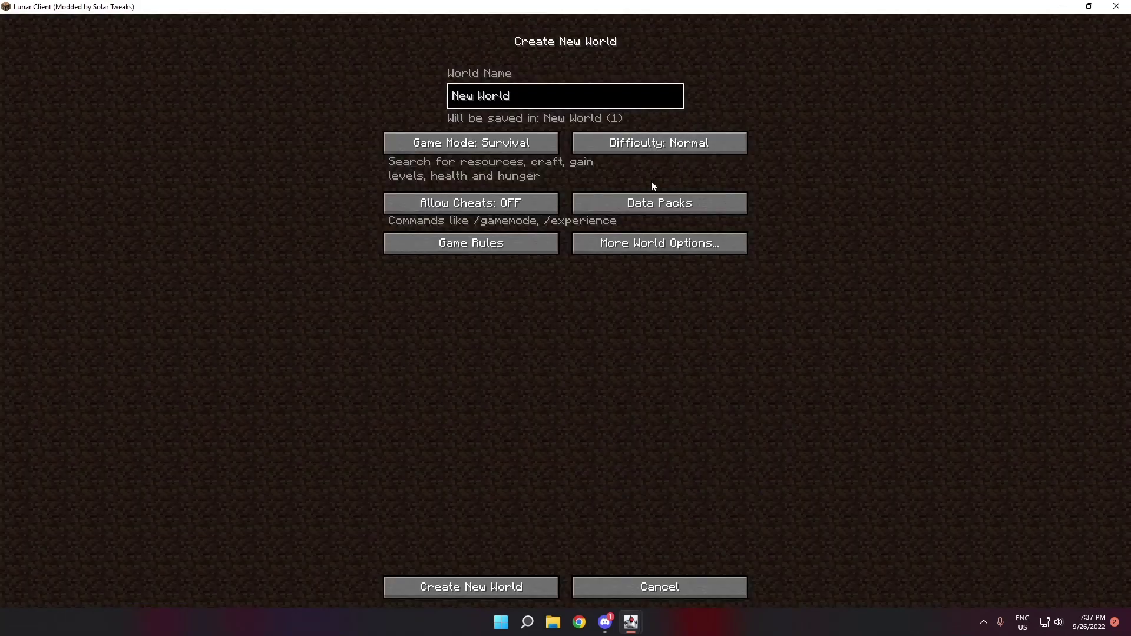
{"action": "key", "text": "Escape"}
{"action": "left_click", "coordinate": [627, 353]}
{"action": "key", "text": "Escape"}
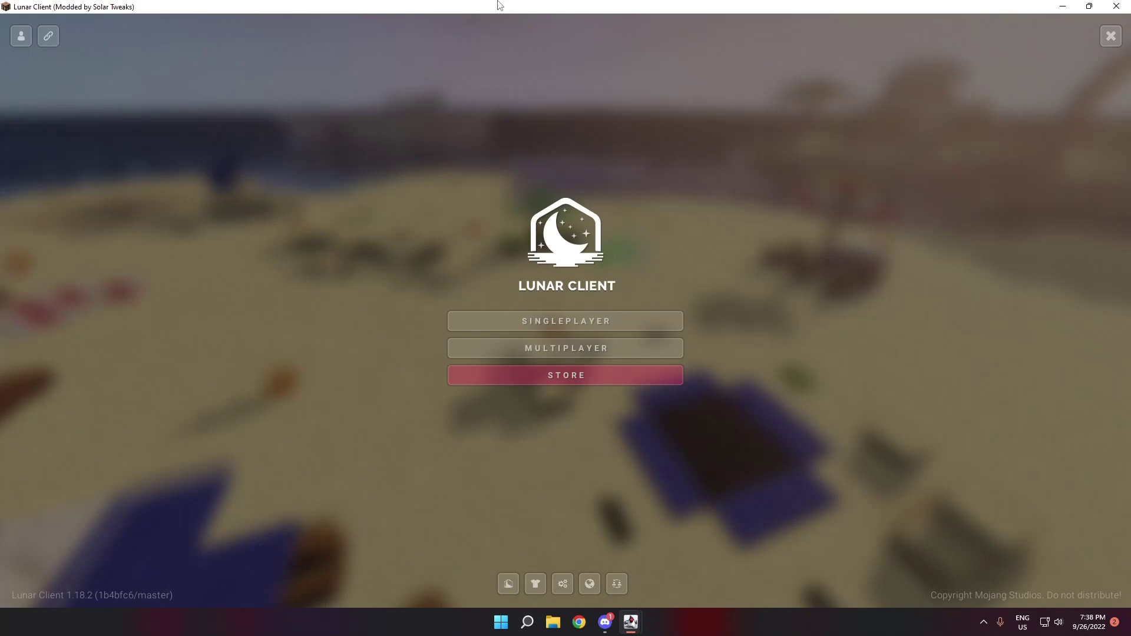
Exit fullscreen with F11 and move the Lunar Client 1.18.2 window lower on the desktop.
{"action": "key", "text": "F11"}
{"action": "left_click_drag", "start_coordinate": [541, 116], "coordinate": [539, 157]}
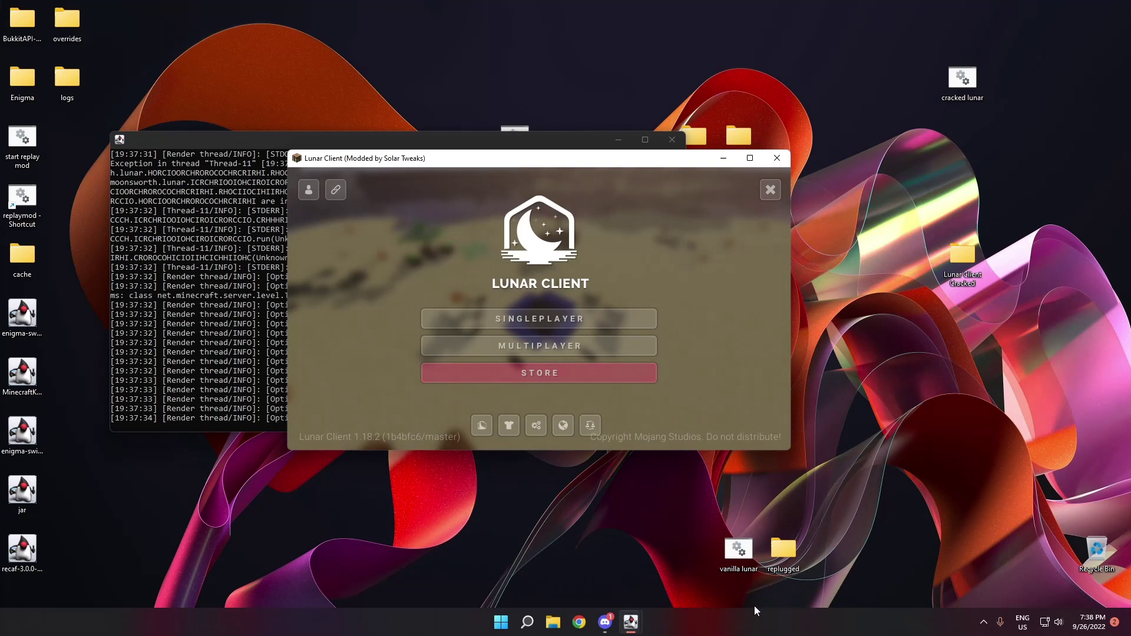
{"action": "left_click", "coordinate": [984, 623]}
{"action": "right_click", "coordinate": [991, 563]}
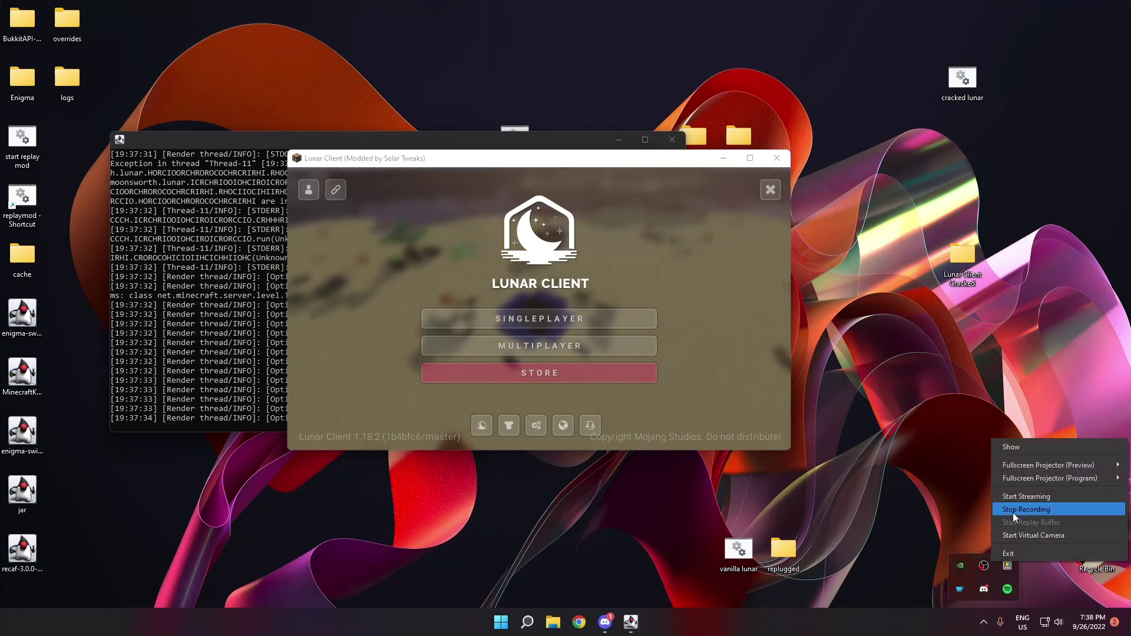